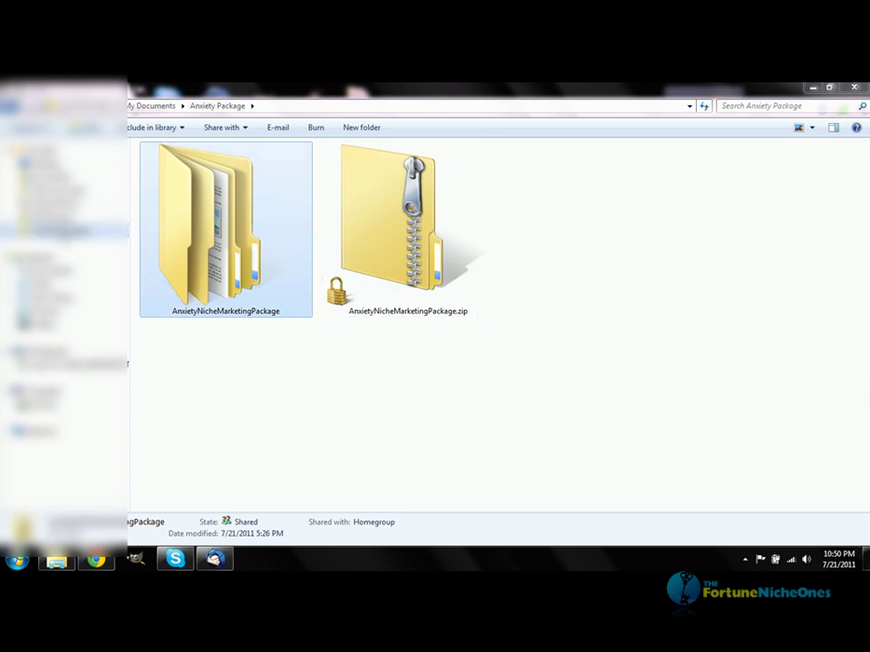
Open No more anxiety autoresponder 6.doc from the package's Autoresponders DOC folder in Word, then minimize it.
double_click(182, 194)
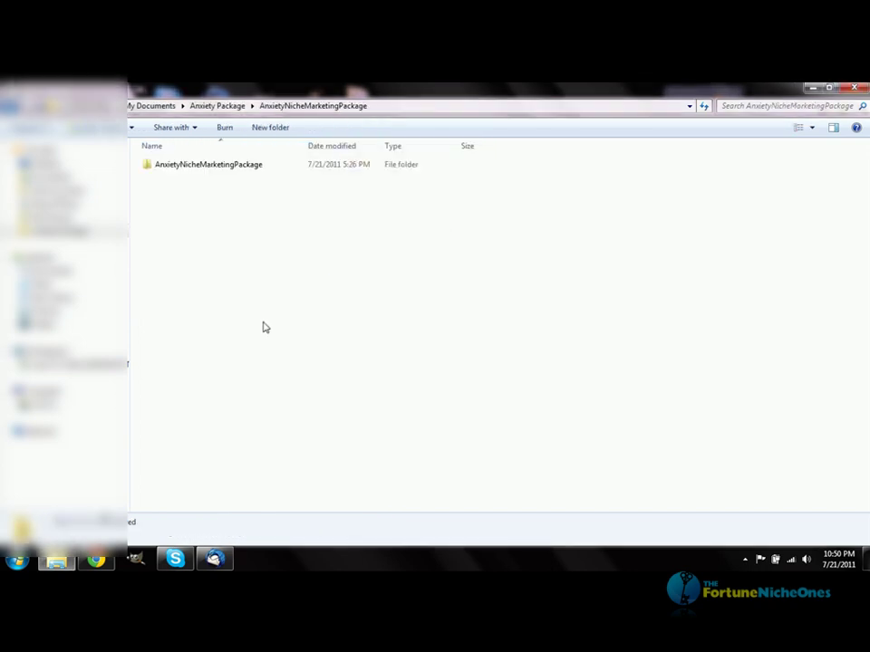
double_click(169, 166)
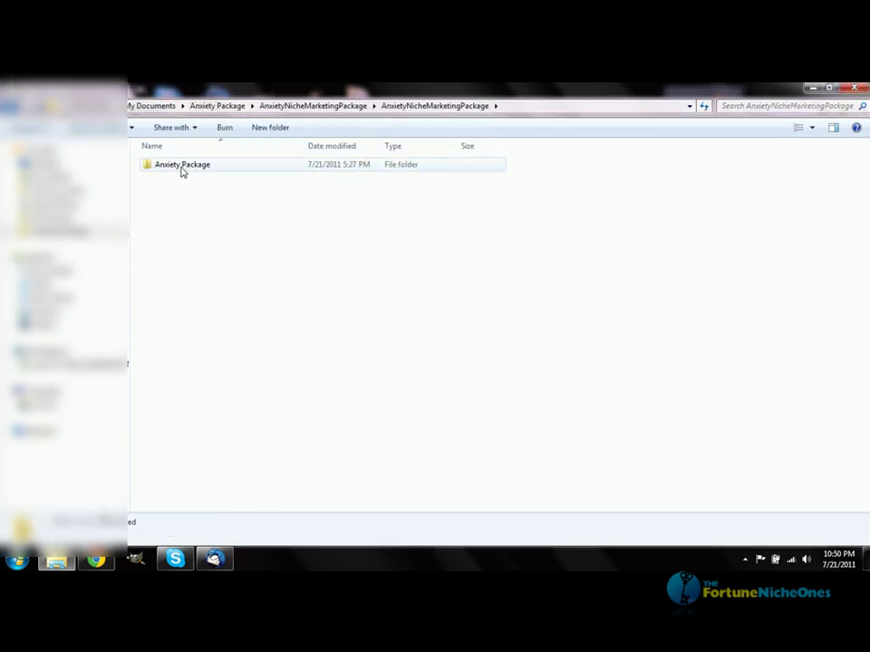
double_click(180, 167)
double_click(178, 218)
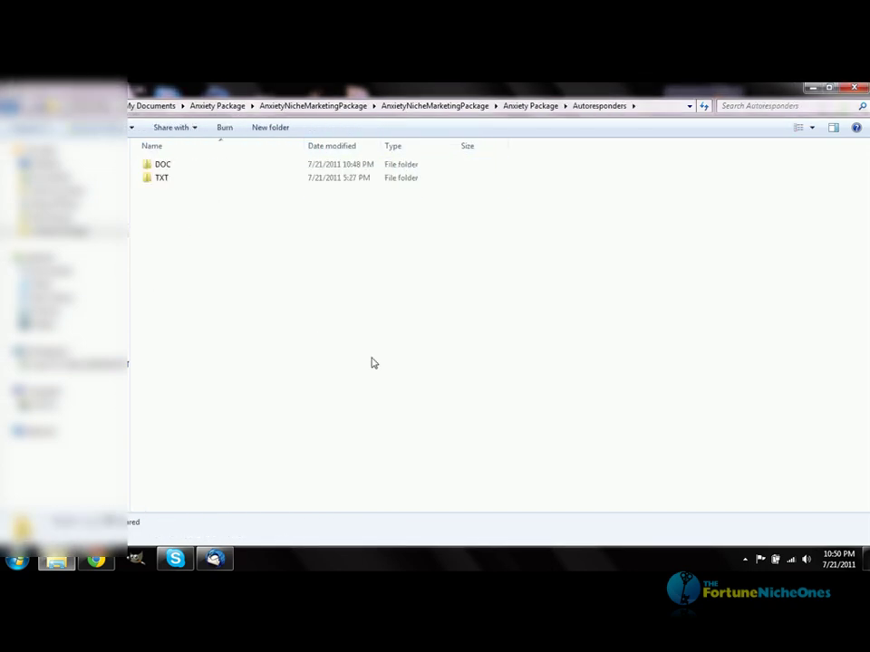
double_click(184, 168)
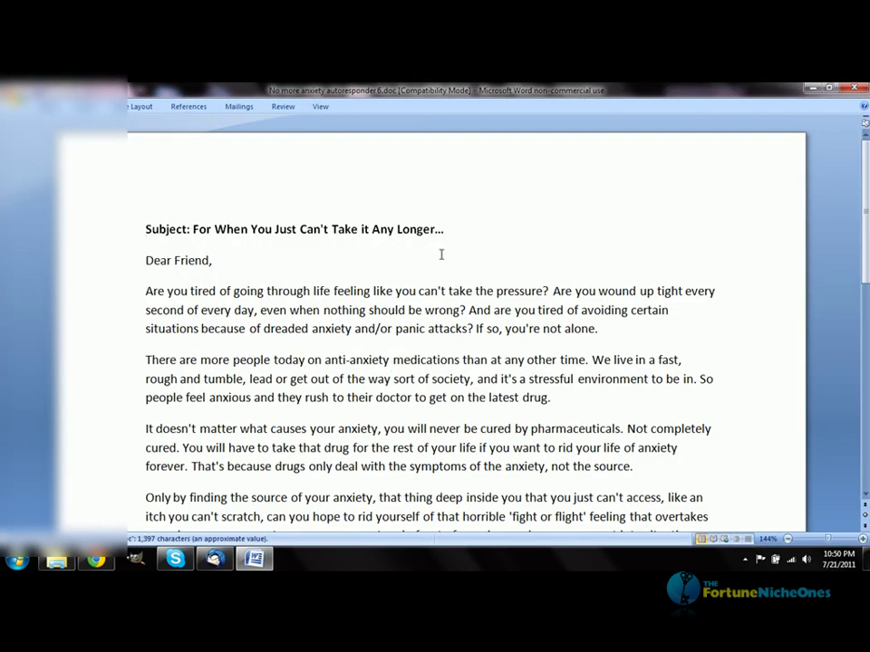
left_click(812, 87)
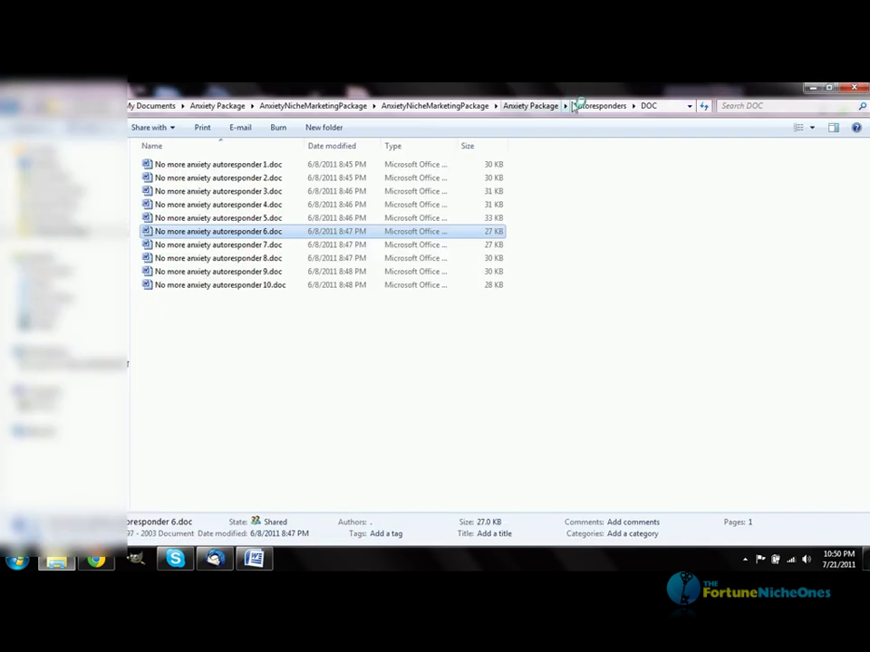
Preview No more anxiety autoresponder 6.txt from the Autoresponders TXT folder, then close it.
left_click(594, 107)
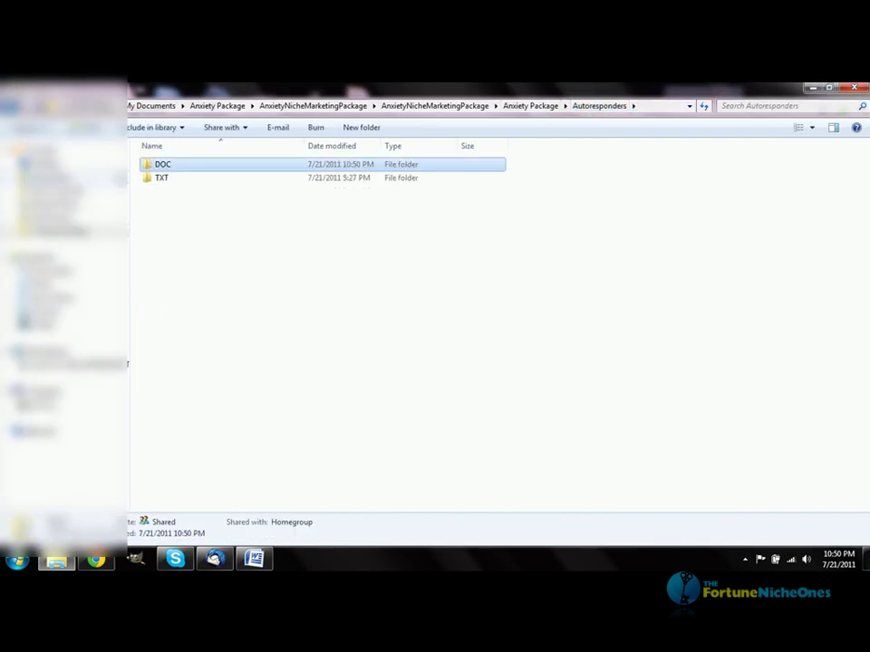
double_click(163, 178)
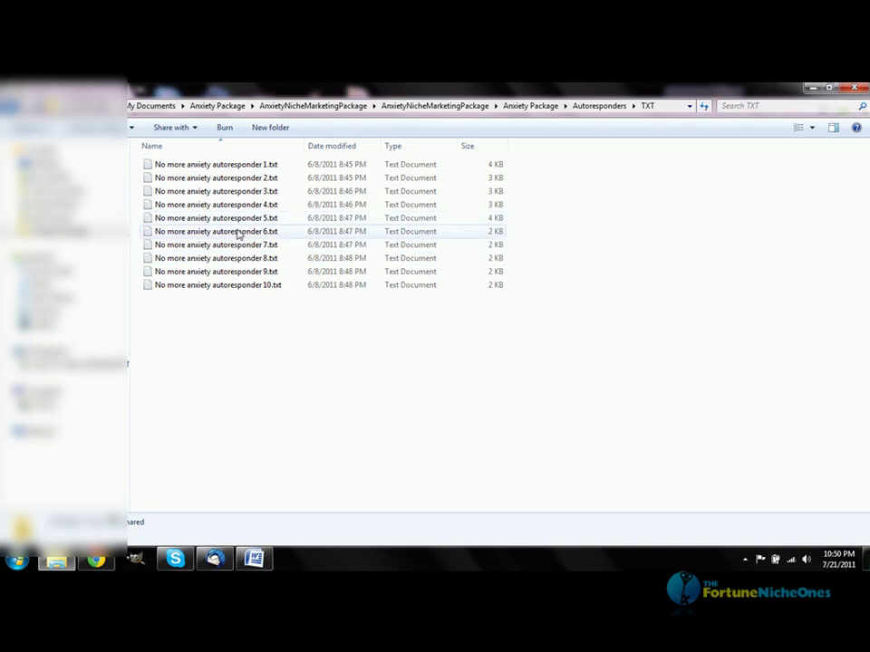
left_click(236, 232)
double_click(285, 233)
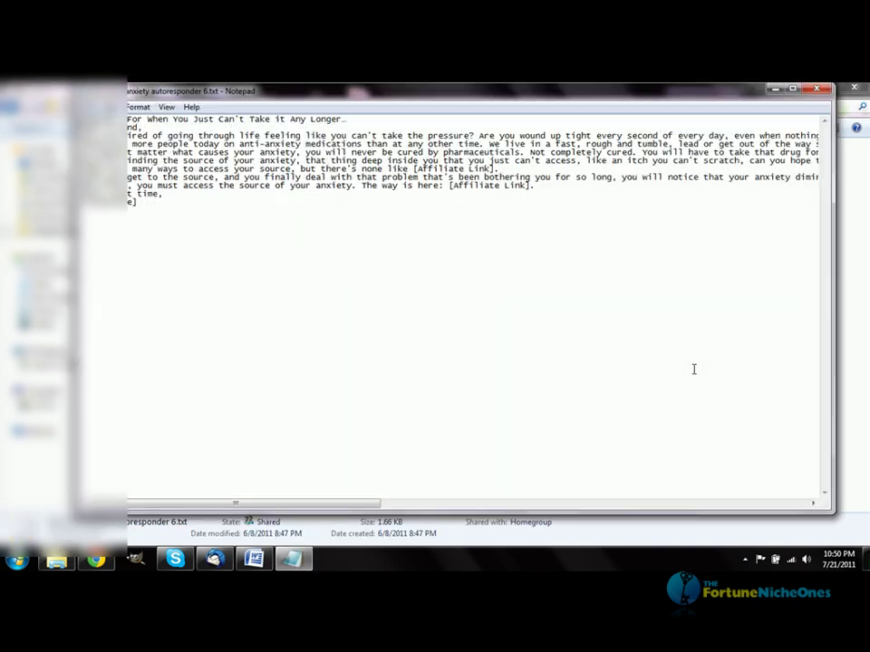
left_click(817, 88)
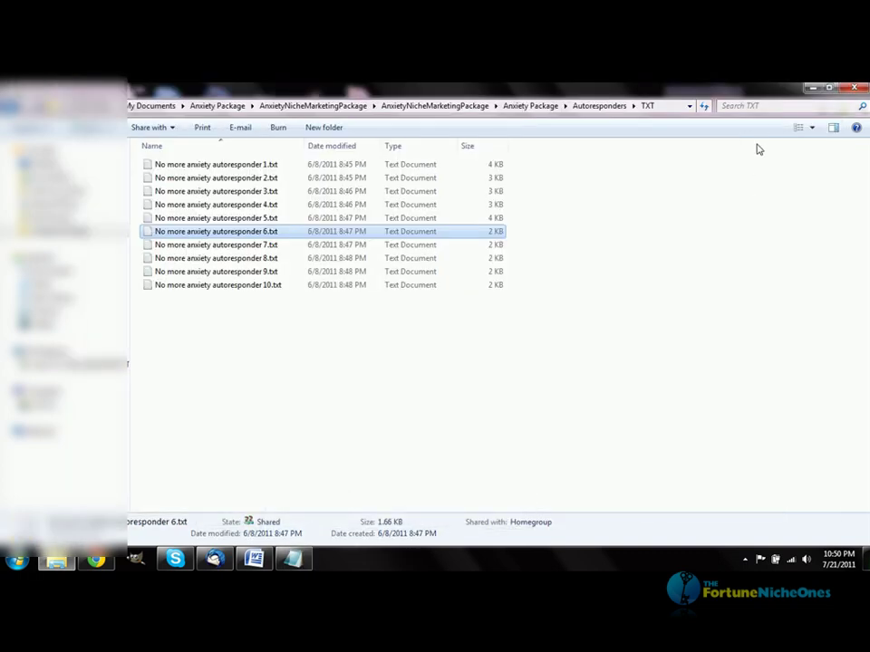
Load getresponse.com in Chrome.
left_click(811, 88)
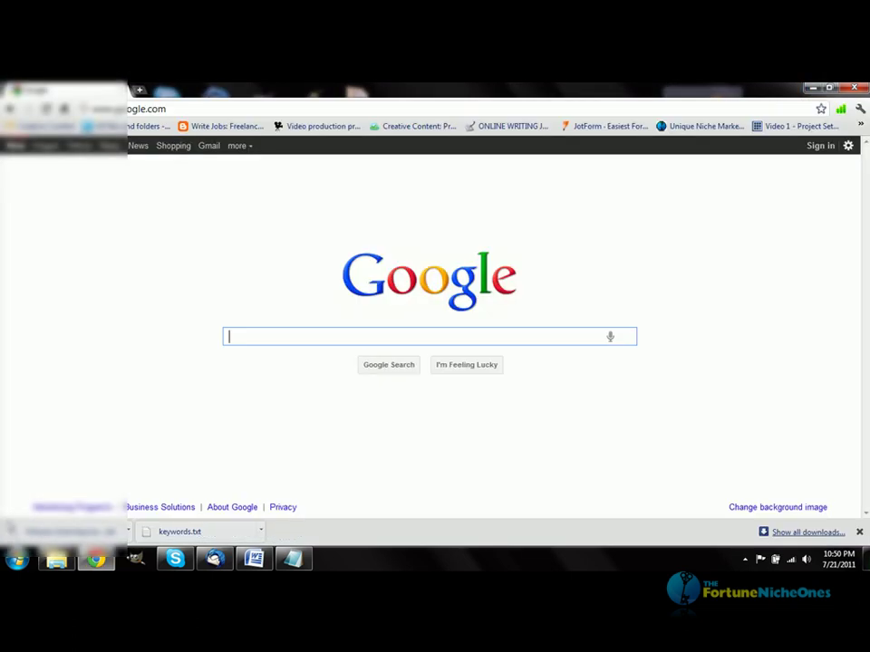
left_click(152, 109)
type("get")
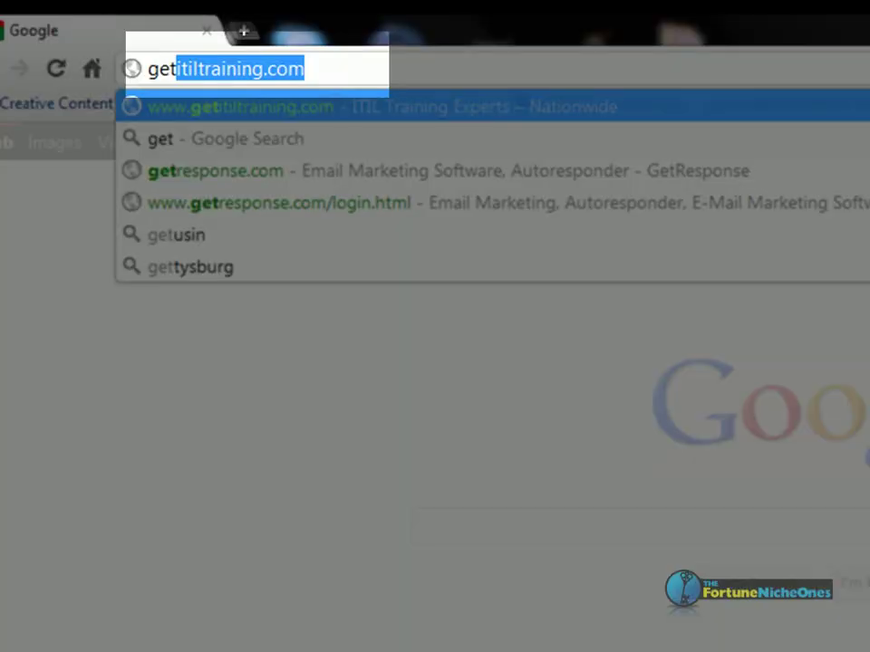
type("re")
key("Return")
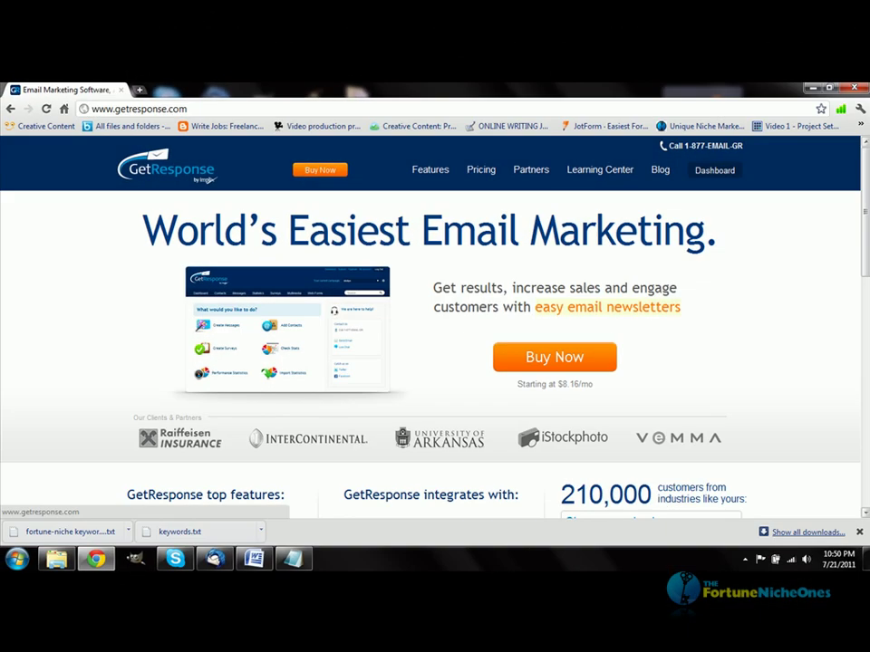
From the GetResponse dashboard, start creating a new follow-up message.
left_click(712, 172)
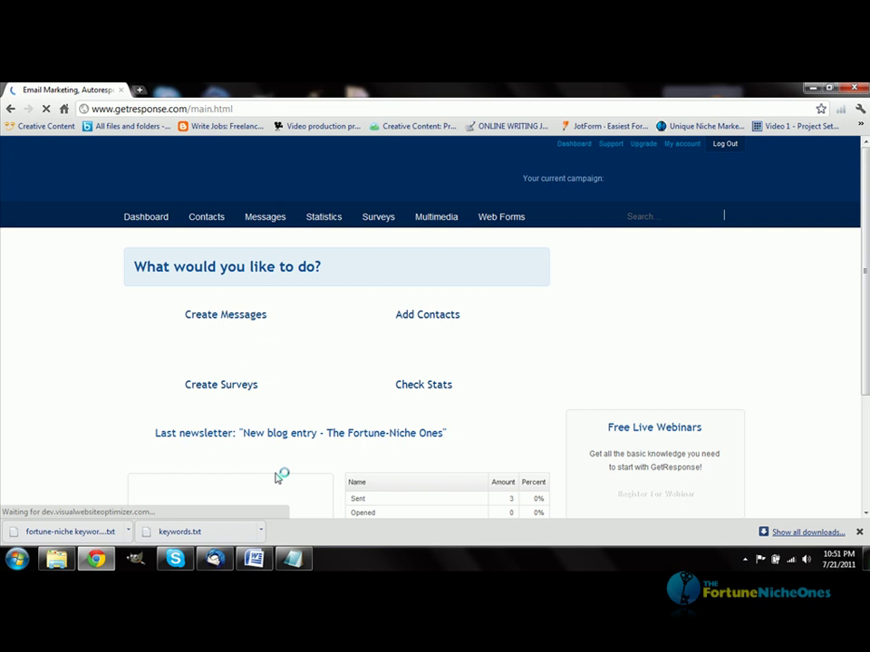
left_click(228, 315)
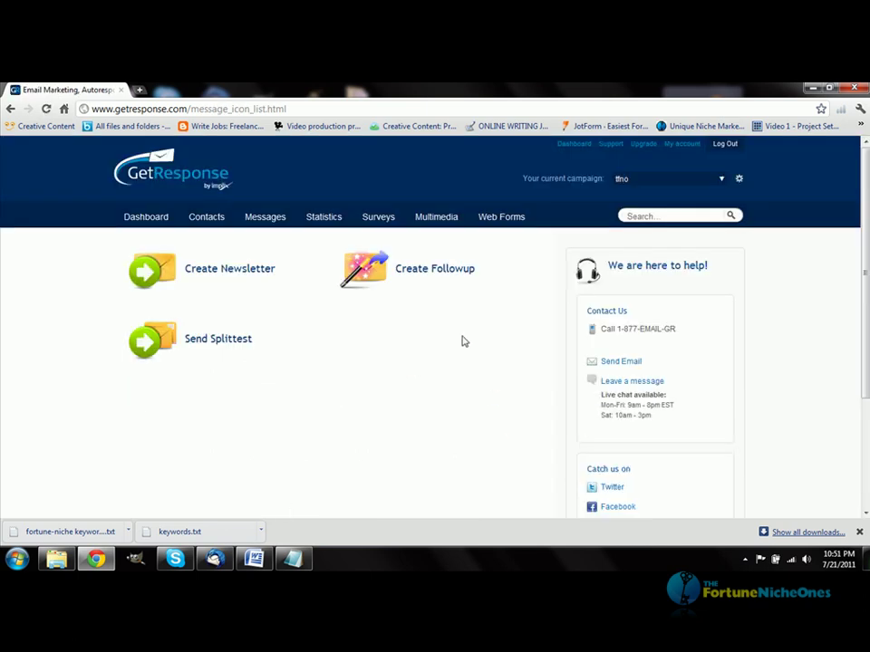
left_click(430, 271)
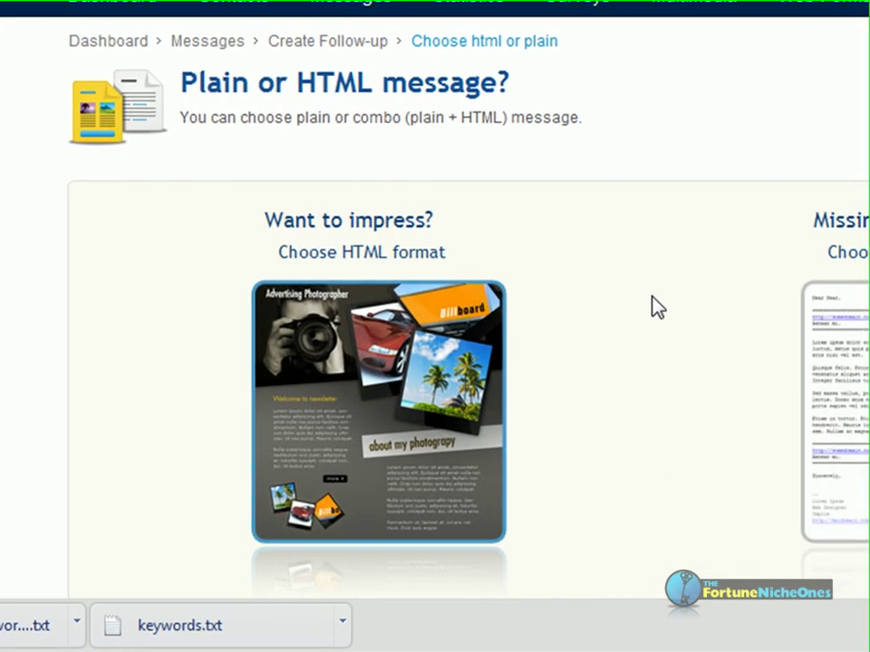
scroll(419, 374, "down", 3)
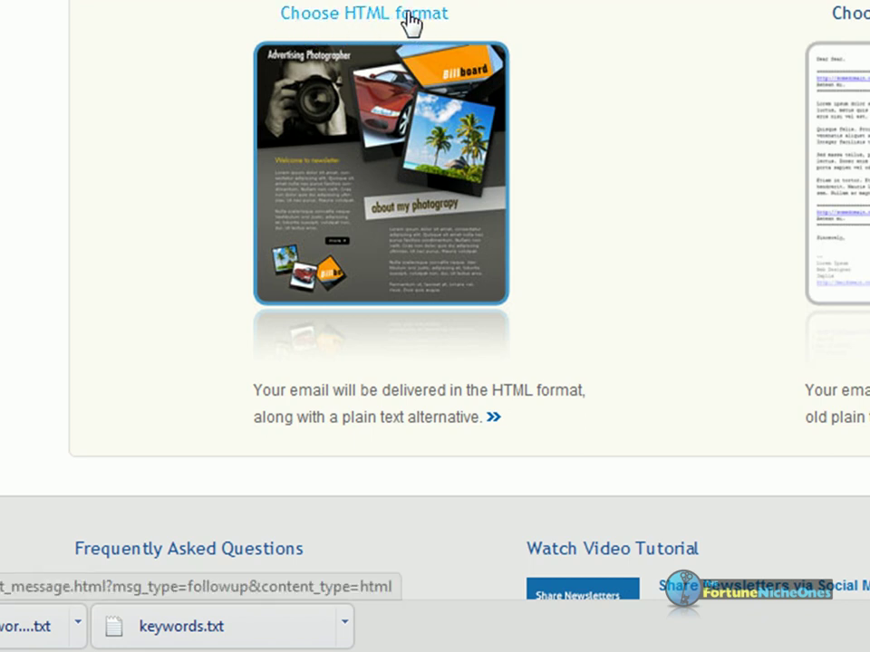
Choose HTML format and the page-2 template with the man's photo.
left_click(315, 20)
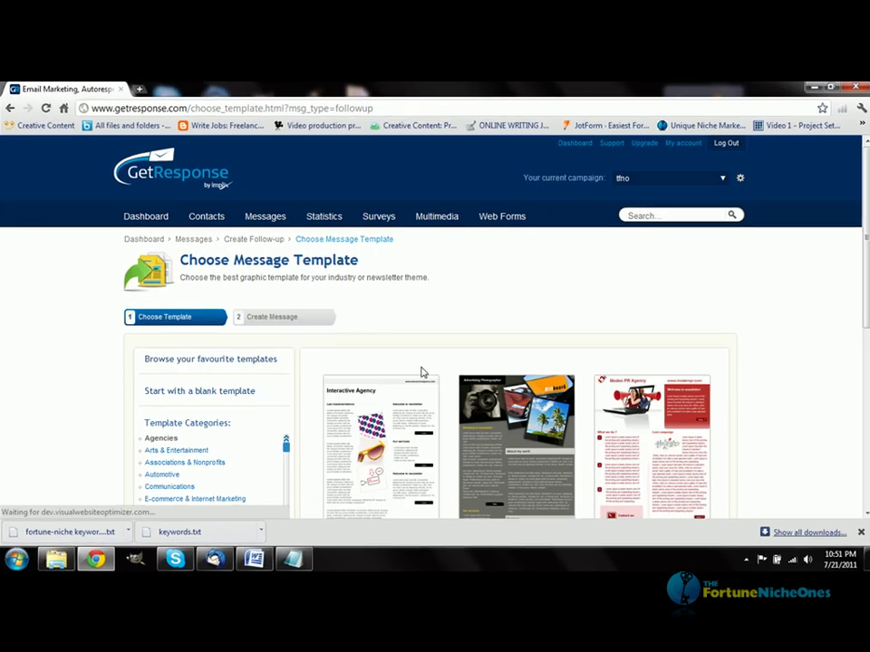
scroll(427, 357, "down", 1)
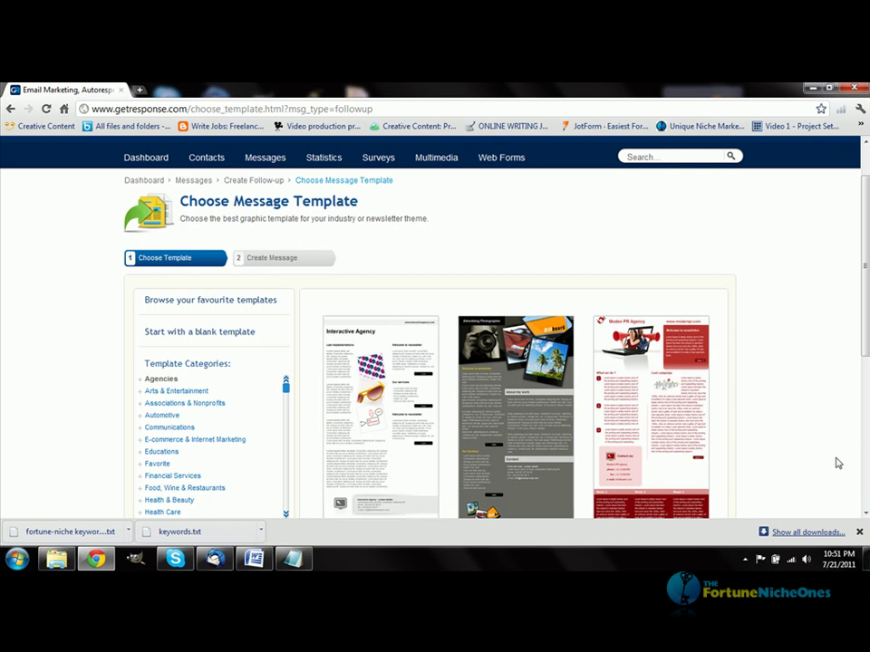
scroll(830, 446, "down", 1)
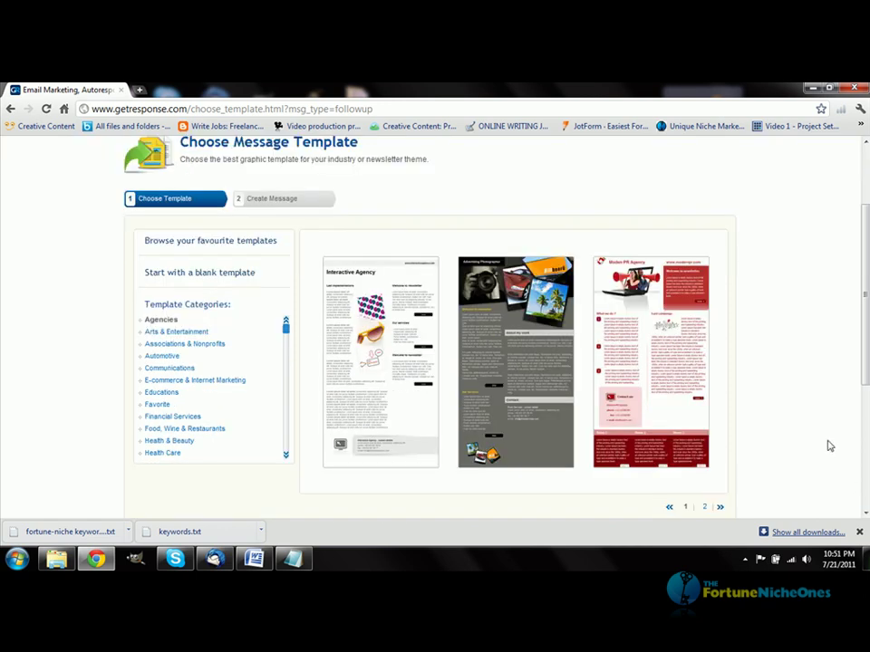
left_click(720, 507)
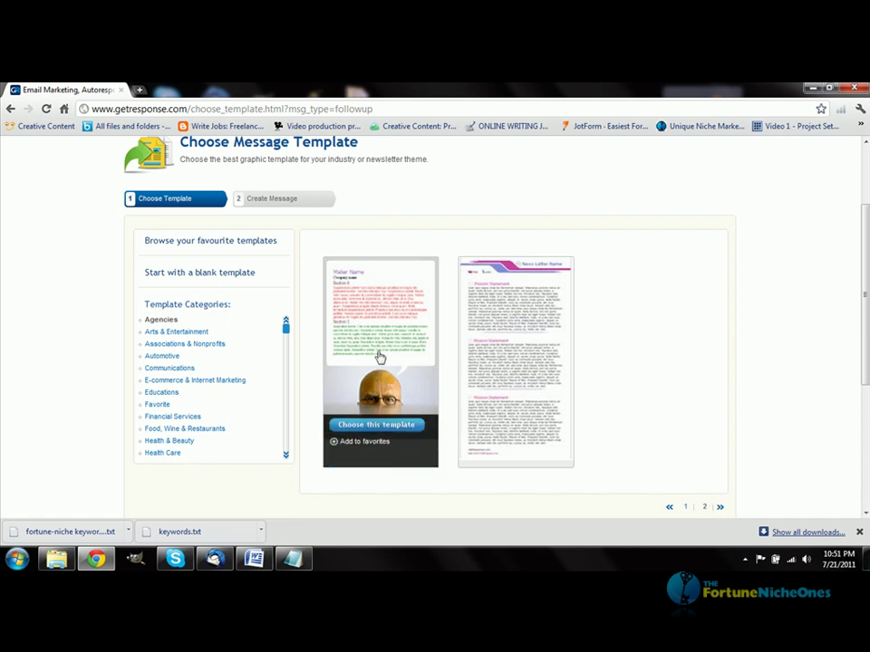
left_click(637, 510)
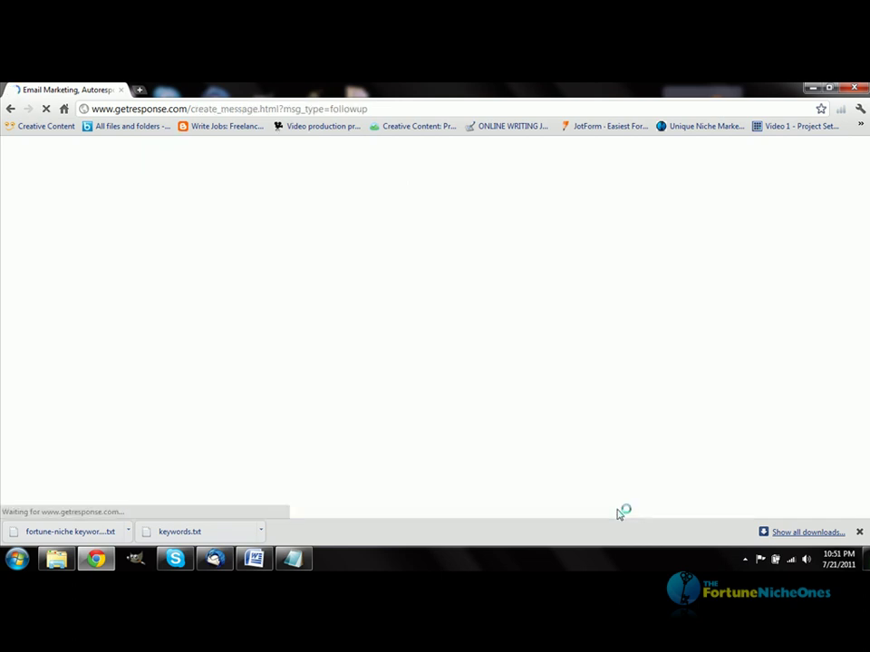
Keep the send time at 6 days after sign-up and select the only available From address.
scroll(472, 385, "down", 2)
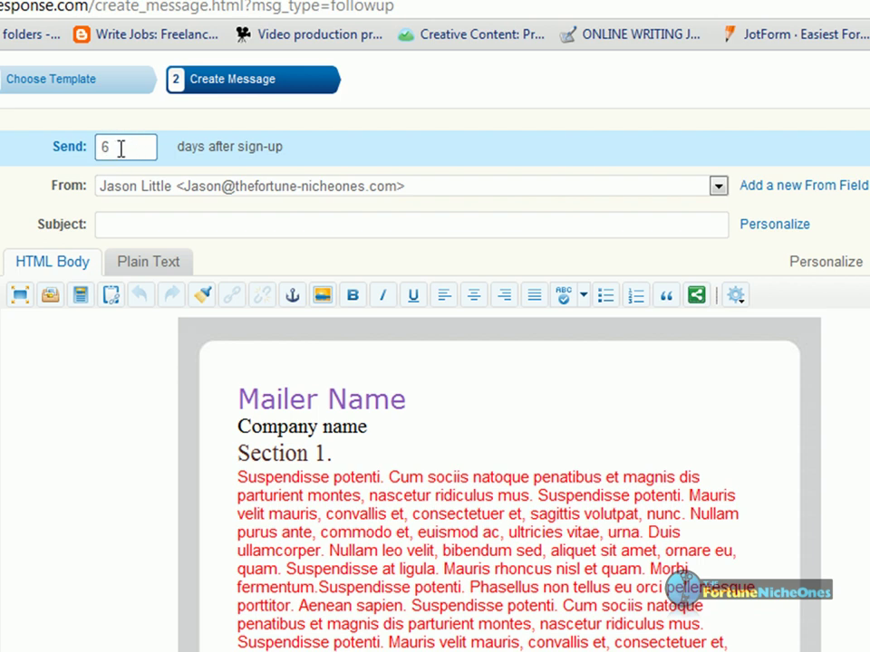
scroll(285, 267, "down", 2)
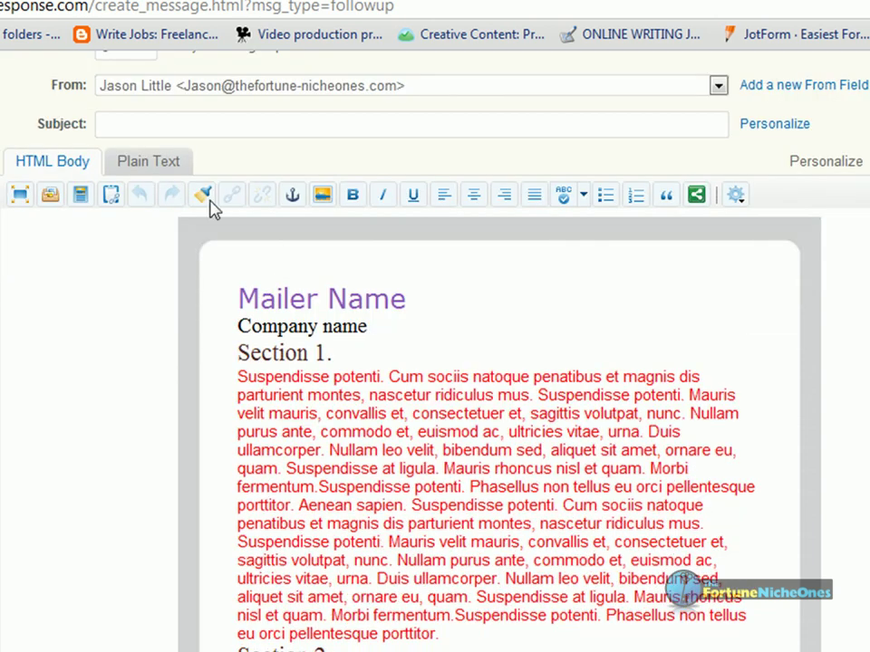
scroll(98, 136, "up", 2)
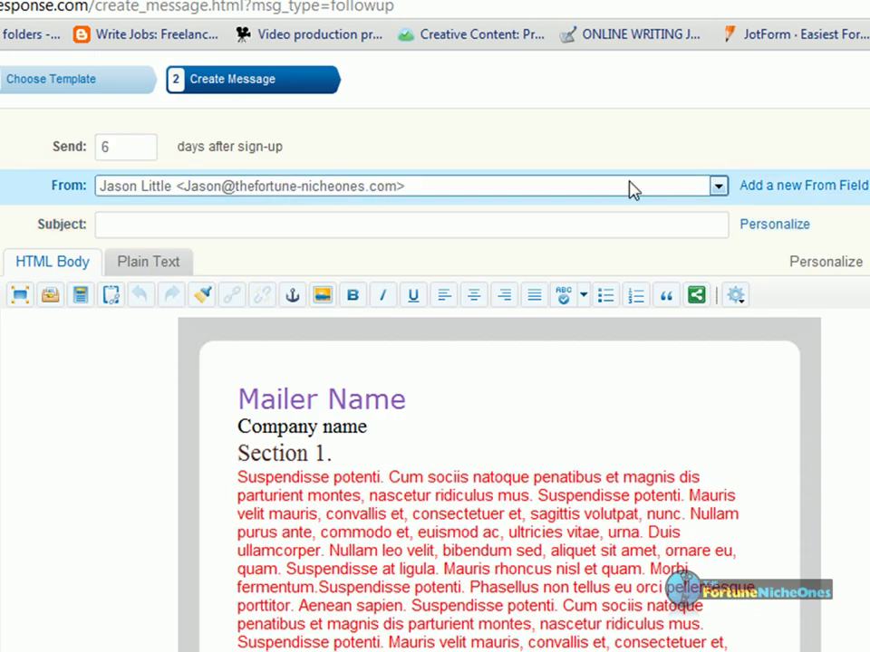
left_click(717, 186)
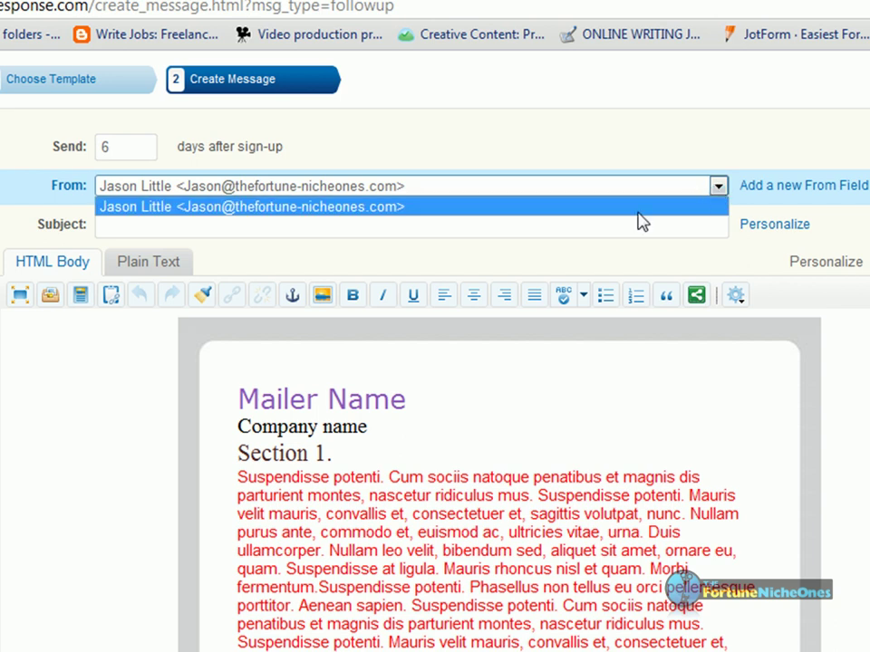
left_click(623, 228)
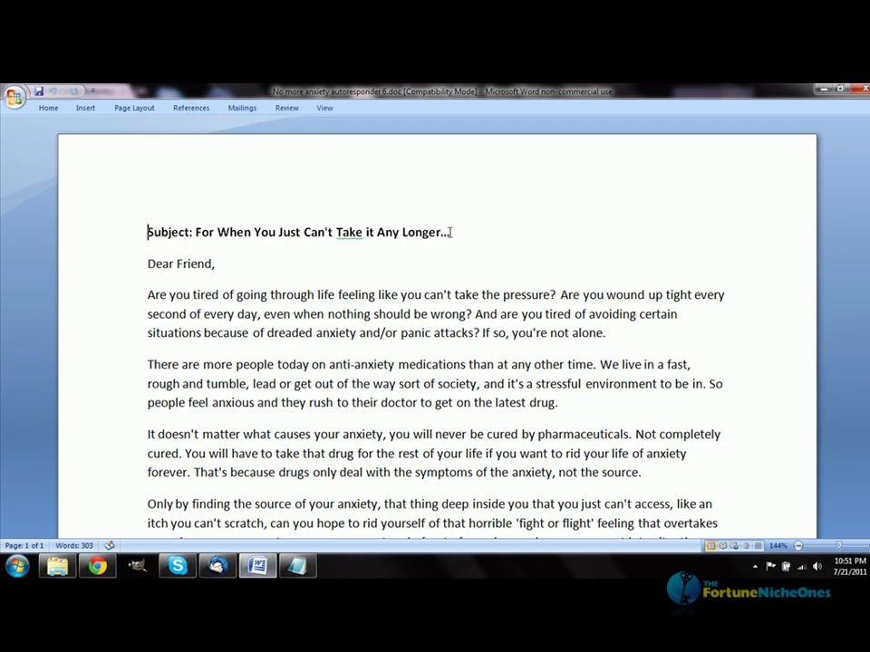
Paste 'For When You Just Can't Take it Any Longer...' from the Word copy as the subject.
left_click_drag(449, 232, 216, 238)
right_click(216, 238)
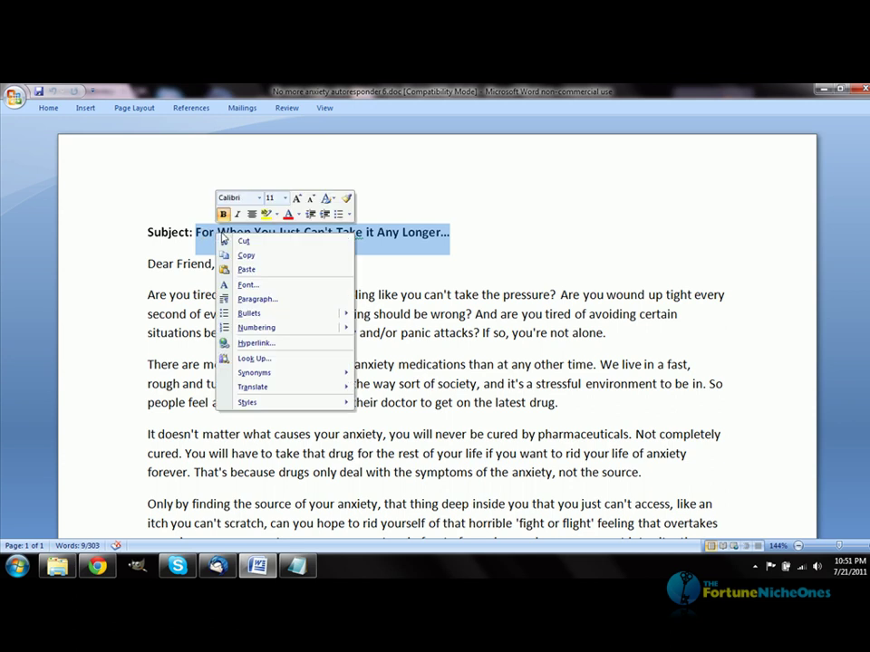
left_click(238, 243)
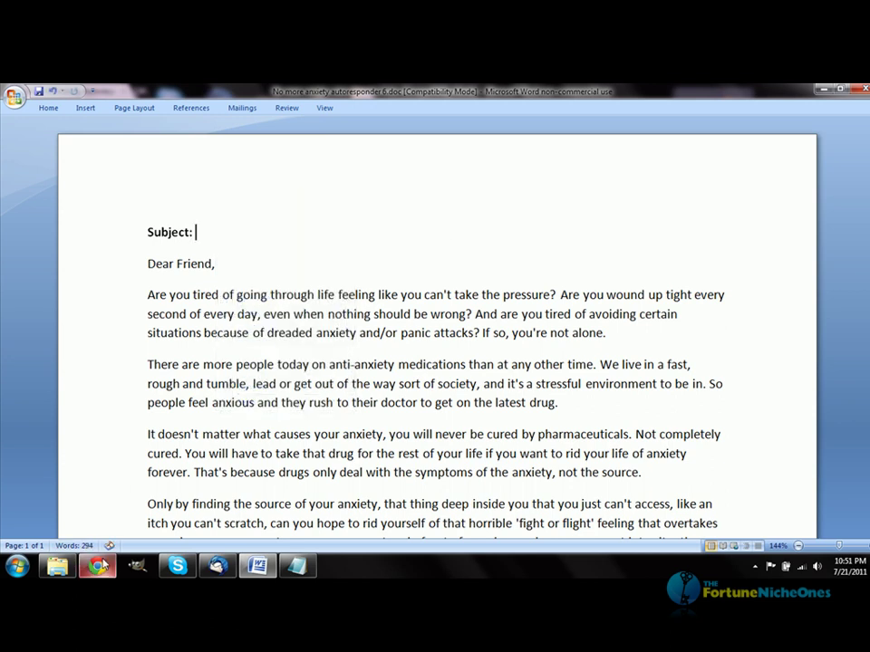
key("alt+Tab")
right_click(238, 249)
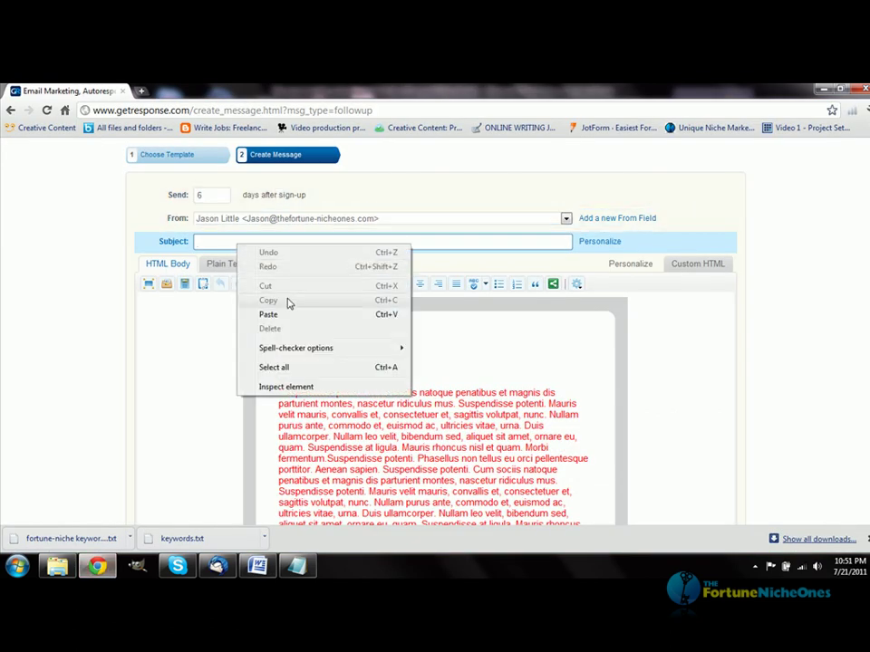
left_click(287, 314)
Delete the Section 1 and Section 2 template text until the HTML body is empty.
scroll(522, 366, "down", 1)
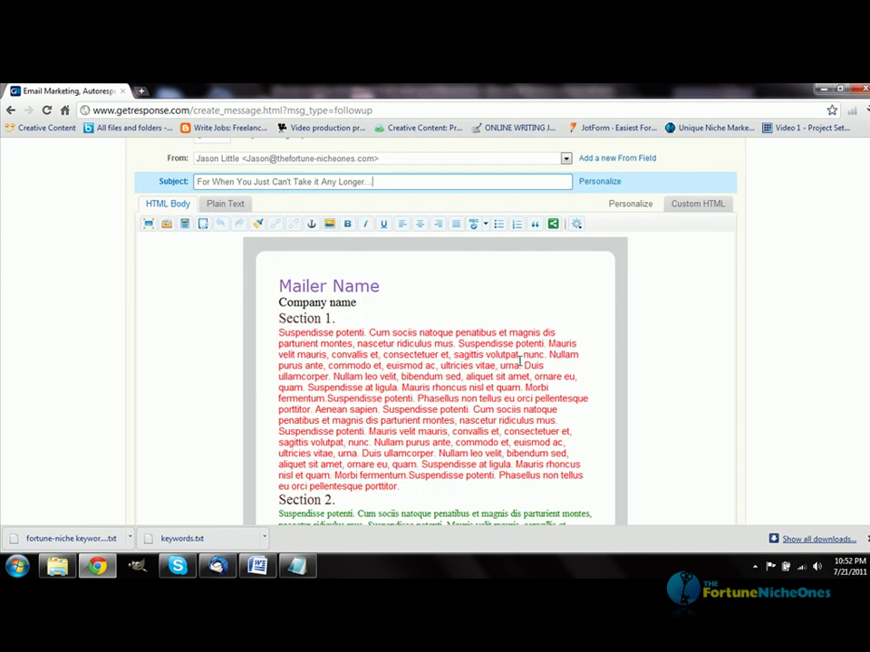
scroll(459, 343, "down", 1)
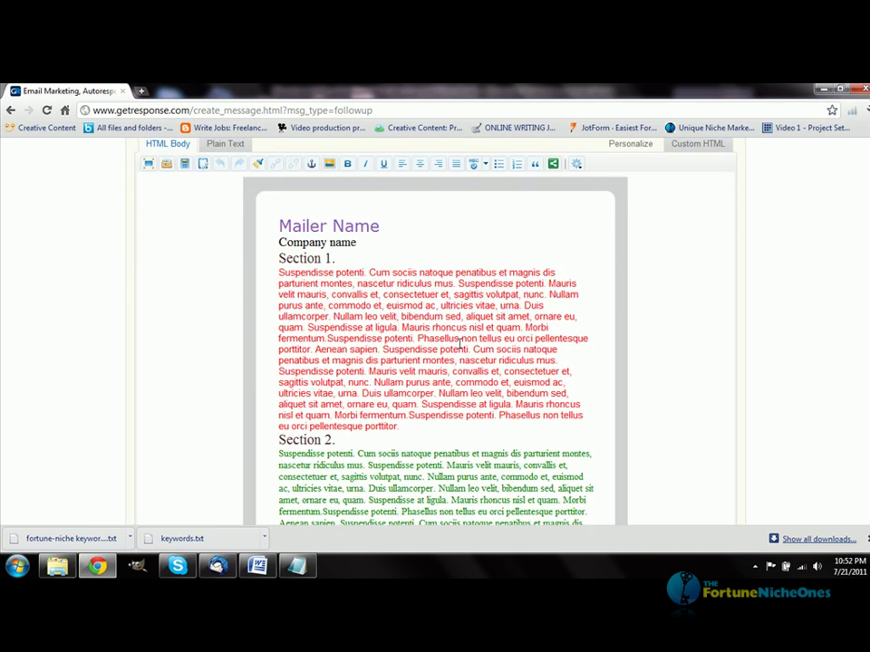
left_click_drag(388, 255, 439, 525)
left_click(360, 397)
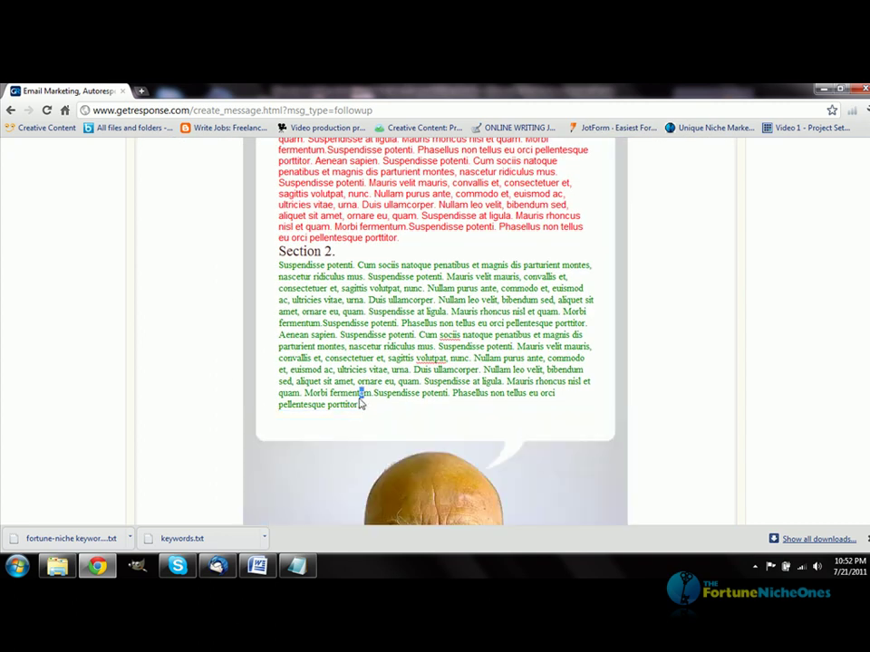
triple_click(356, 383)
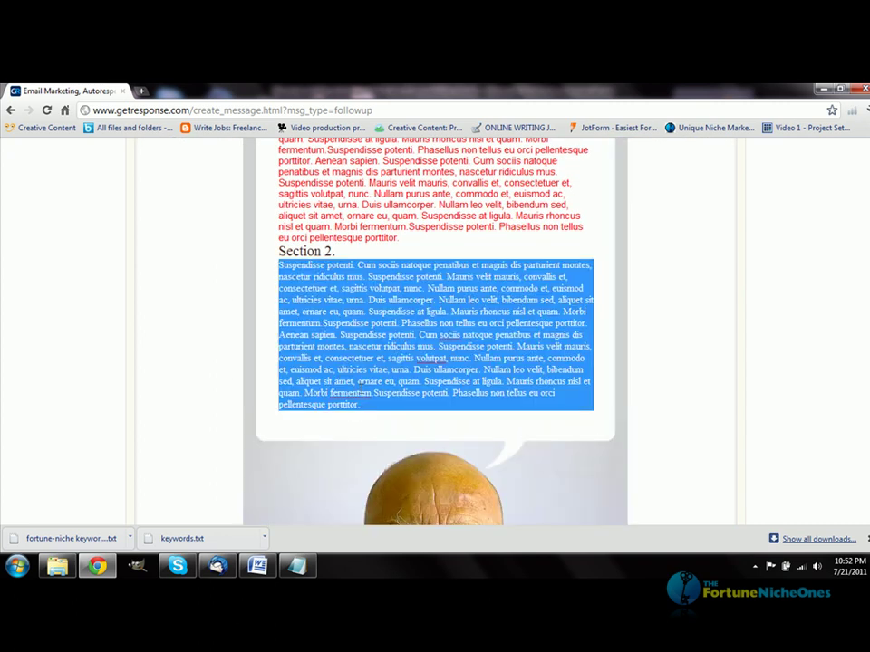
key("BackSpace")
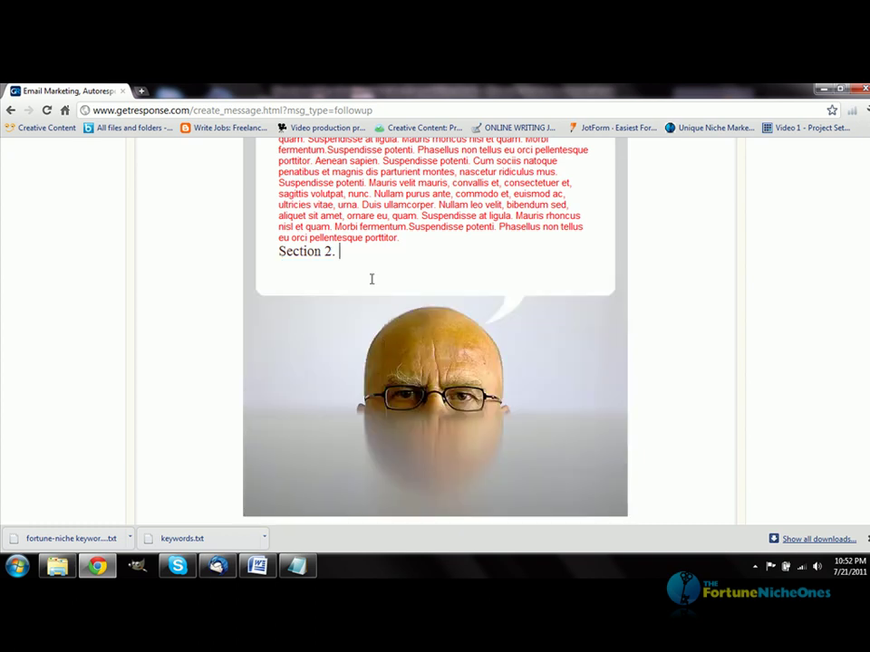
left_click_drag(343, 245, 313, 222)
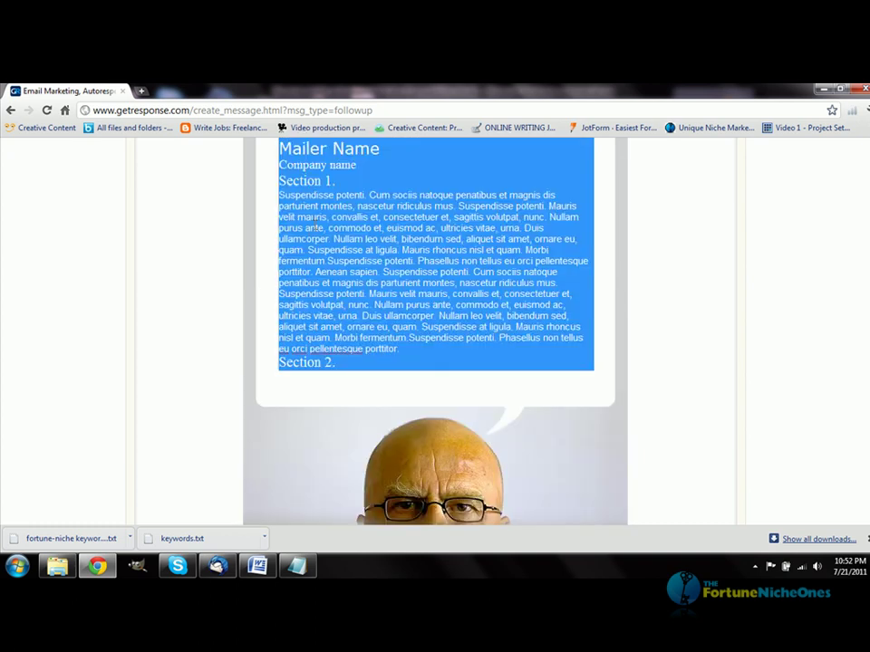
key("BackSpace")
scroll(329, 263, "up", 3)
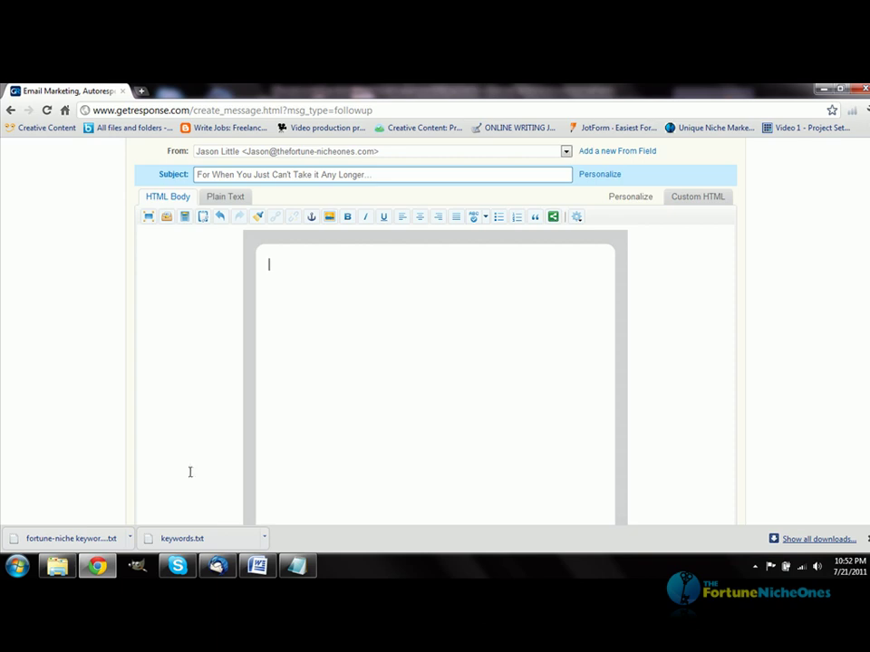
Copy the whole day-6 letter from Word and paste it into the HTML body, 'Dear Friend,' through '[Signature]'.
left_click(257, 566)
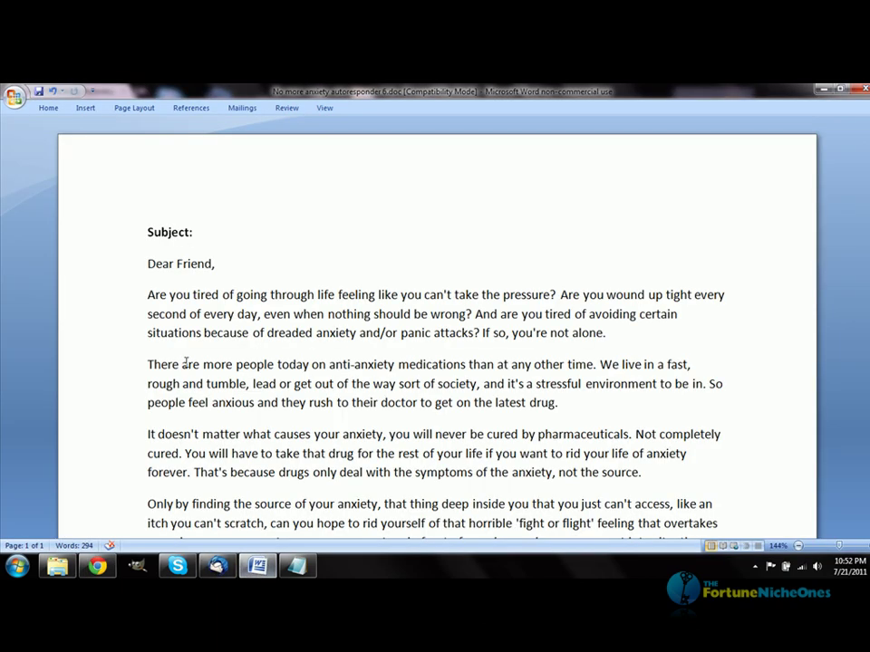
mouse_move(146, 266)
left_mouse_down()
mouse_move(365, 466)
mouse_move(376, 574)
mouse_move(312, 236)
left_mouse_up()
right_click(165, 156)
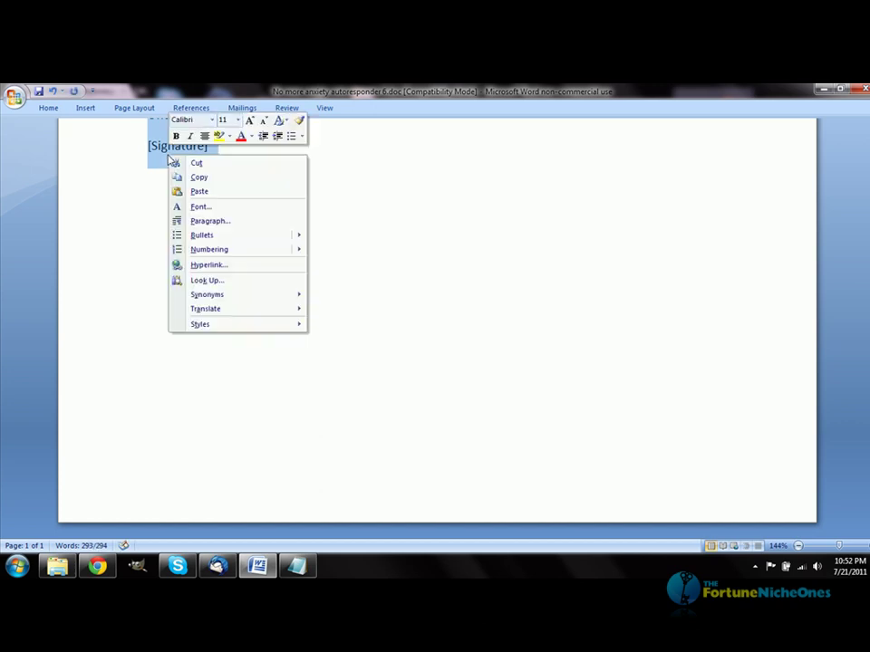
left_click(206, 178)
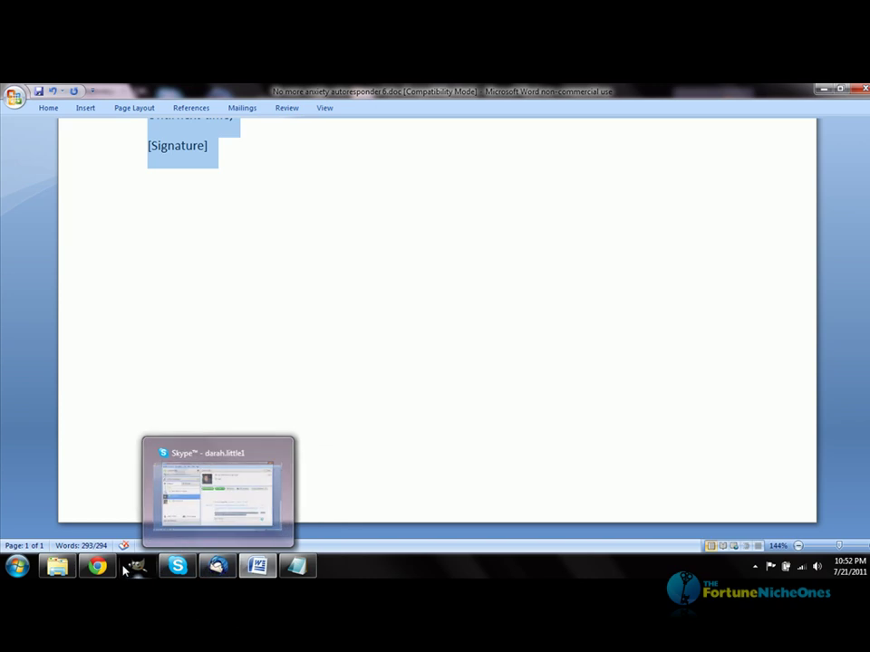
left_click(97, 566)
right_click(295, 277)
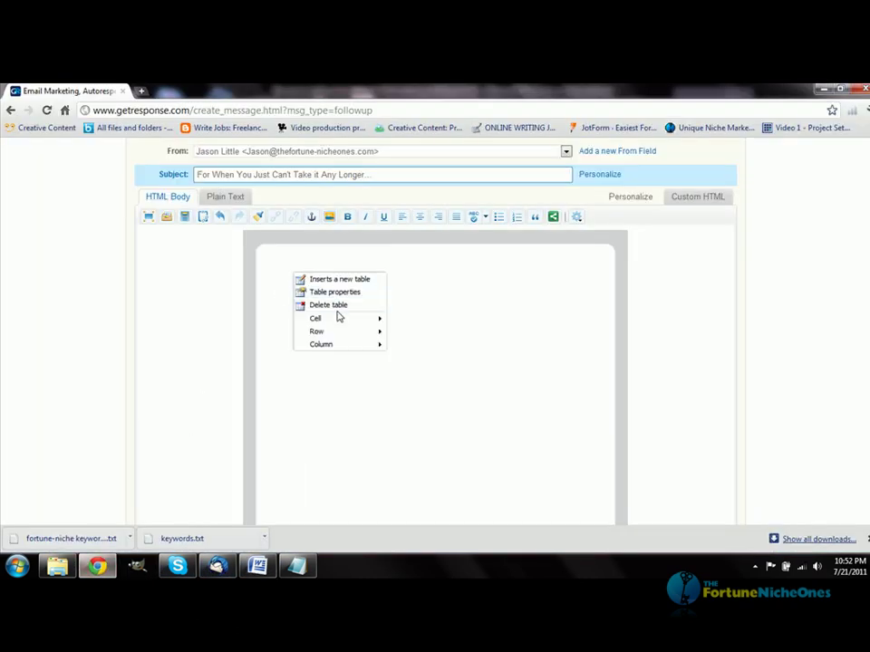
left_click(281, 257)
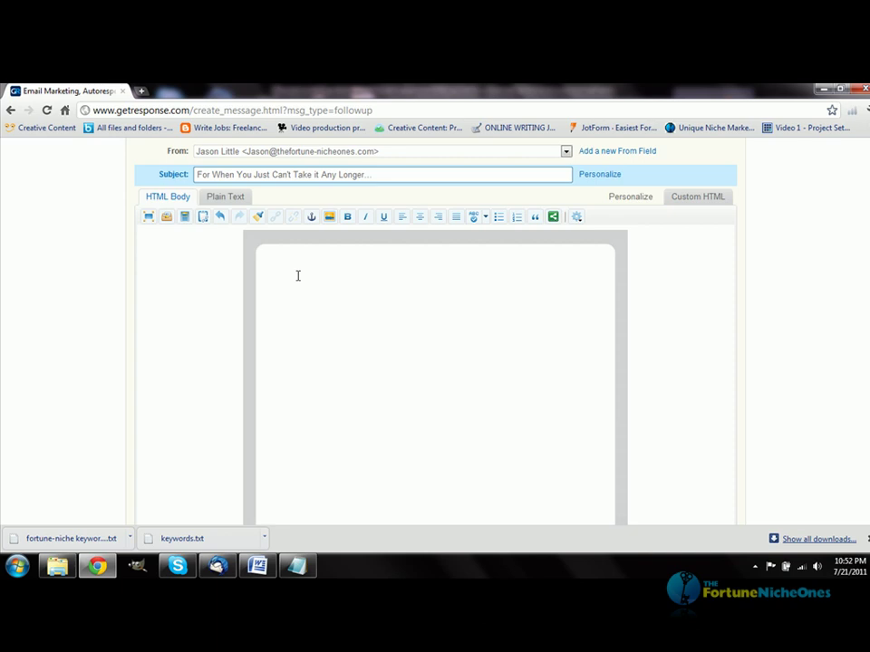
key("ctrl+v")
scroll(397, 313, "up", 3)
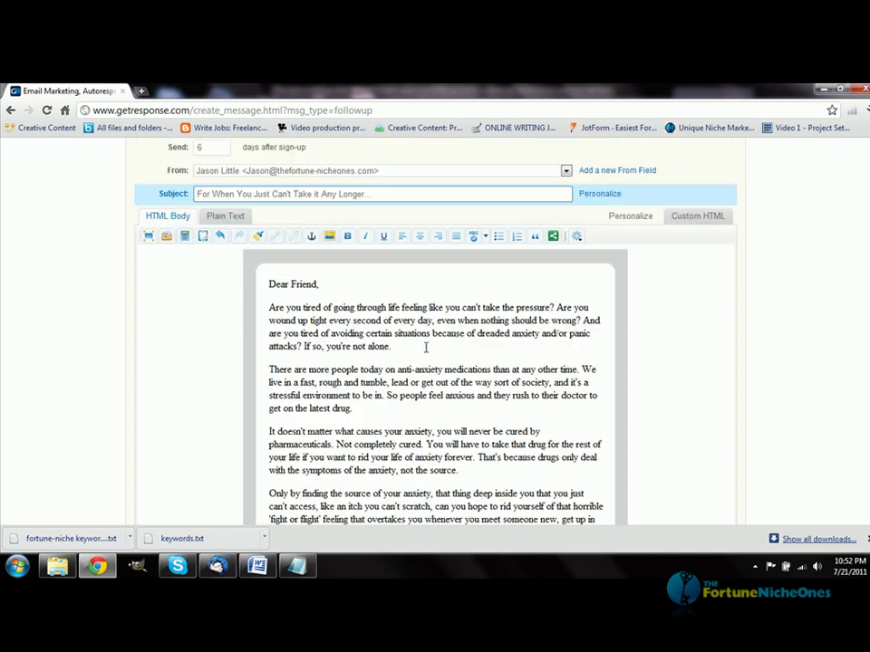
scroll(425, 346, "down", 2)
Replace the [Signature] placeholder with the sender's first name.
scroll(425, 347, "down", 1)
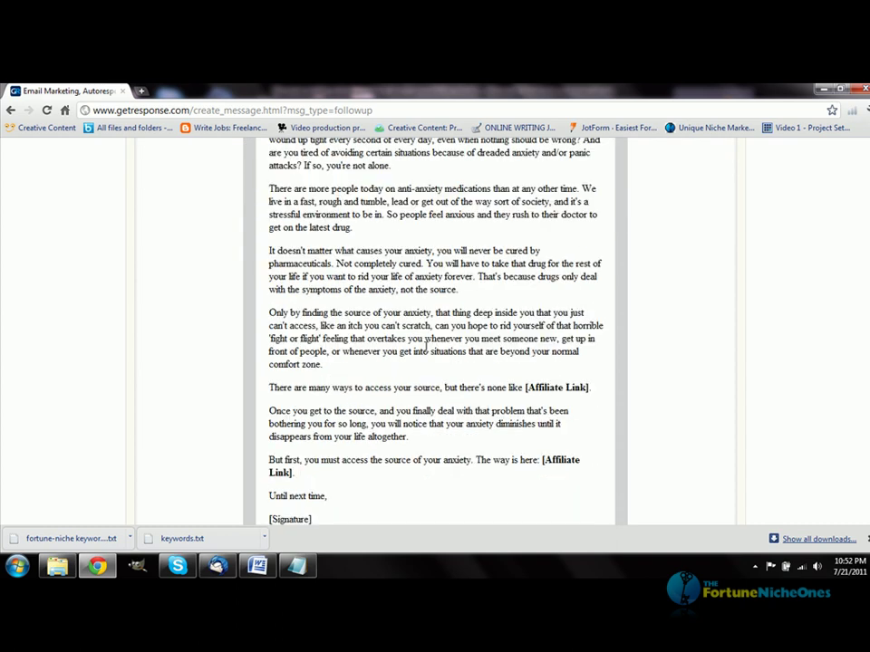
scroll(425, 346, "down", 1)
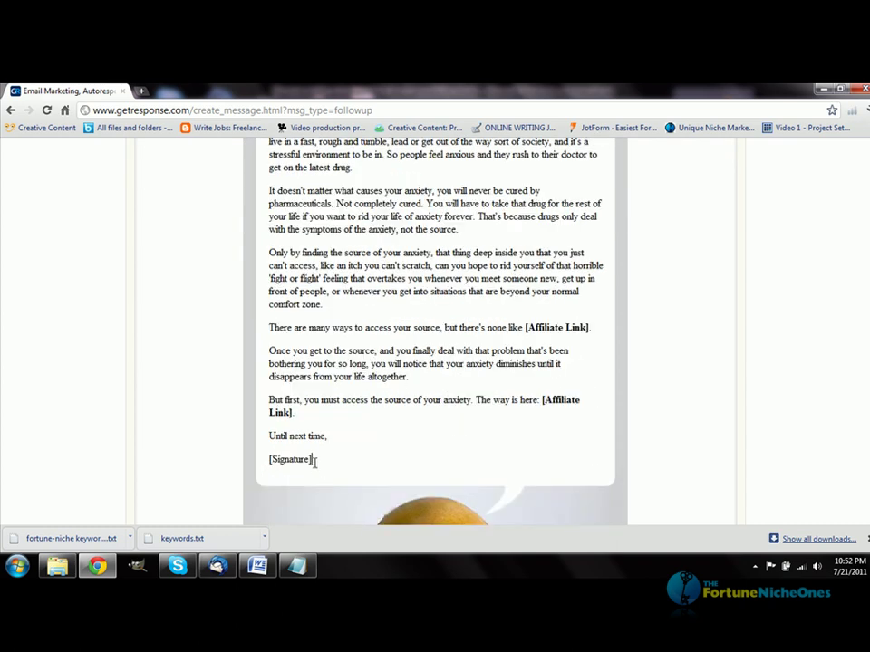
left_click_drag(314, 460, 269, 463)
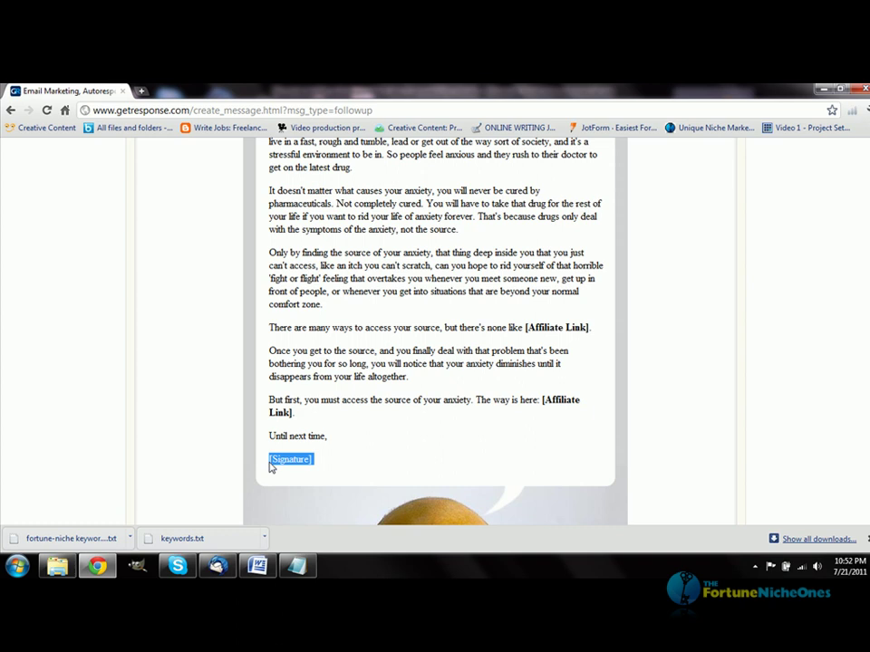
type("Darah")
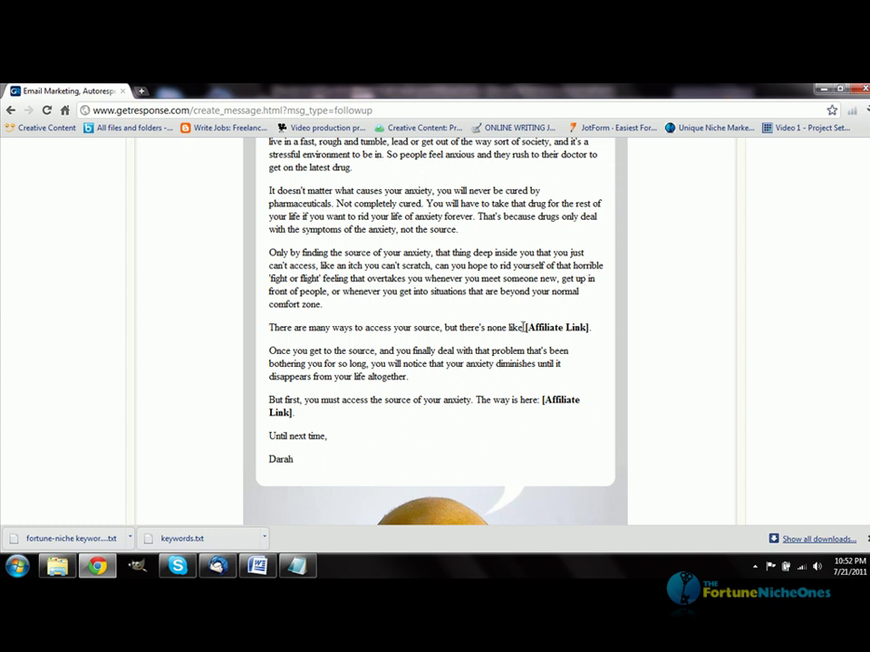
Replace the first [Affiliate Link] placeholder with the words 'my website' and select them.
left_click_drag(525, 327, 580, 326)
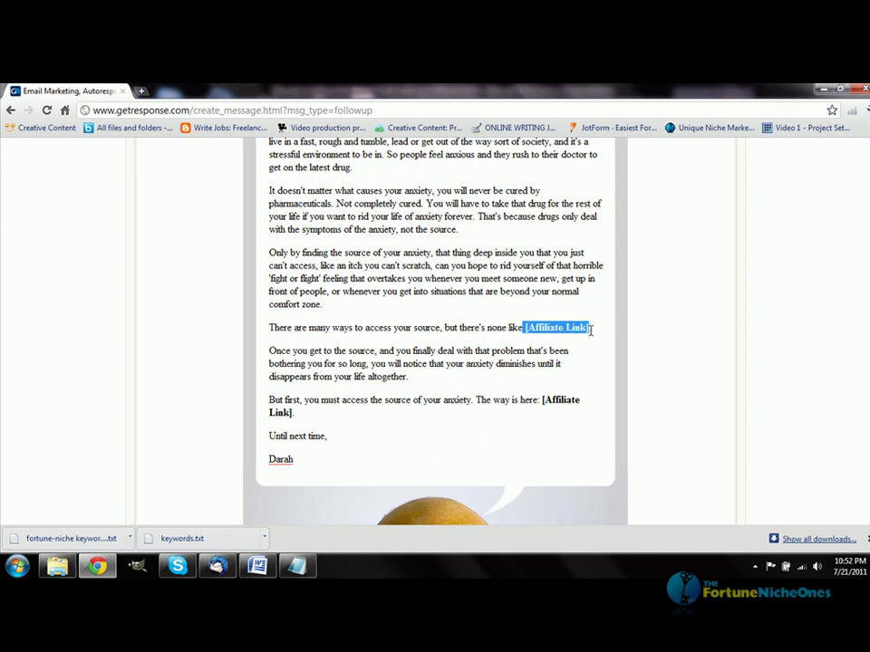
key("BackSpace")
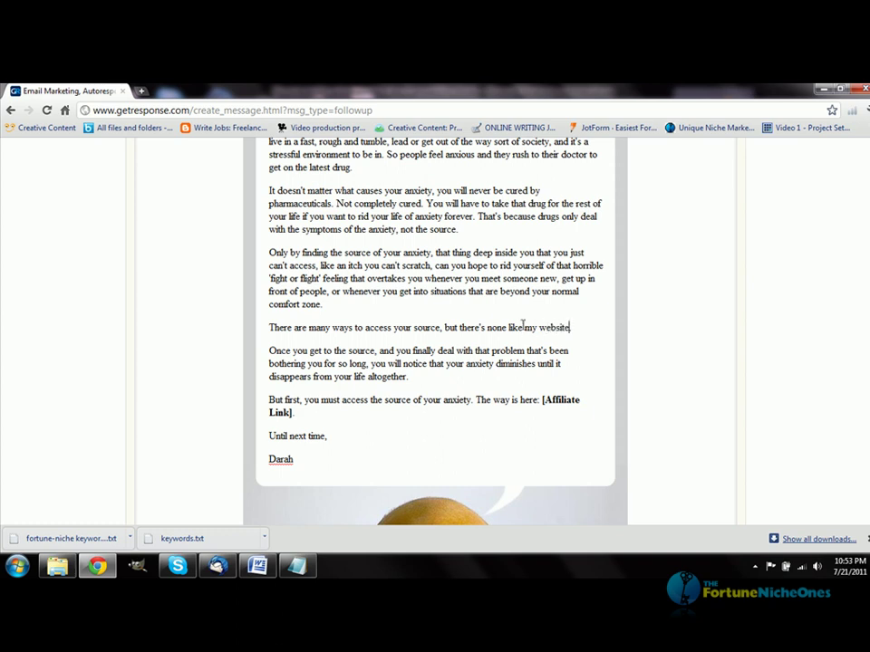
left_click_drag(526, 327, 558, 331)
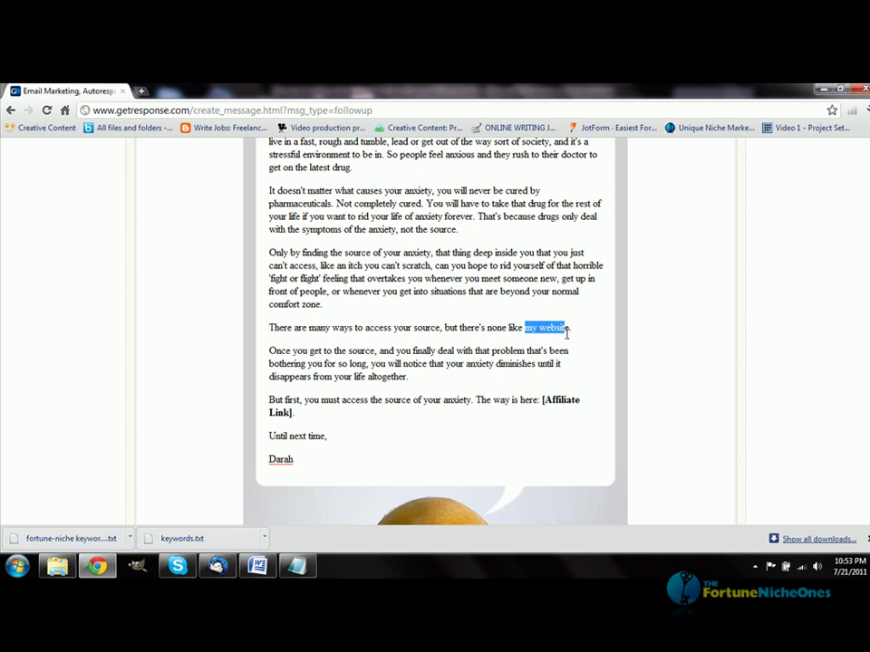
scroll(569, 332, "up", 5)
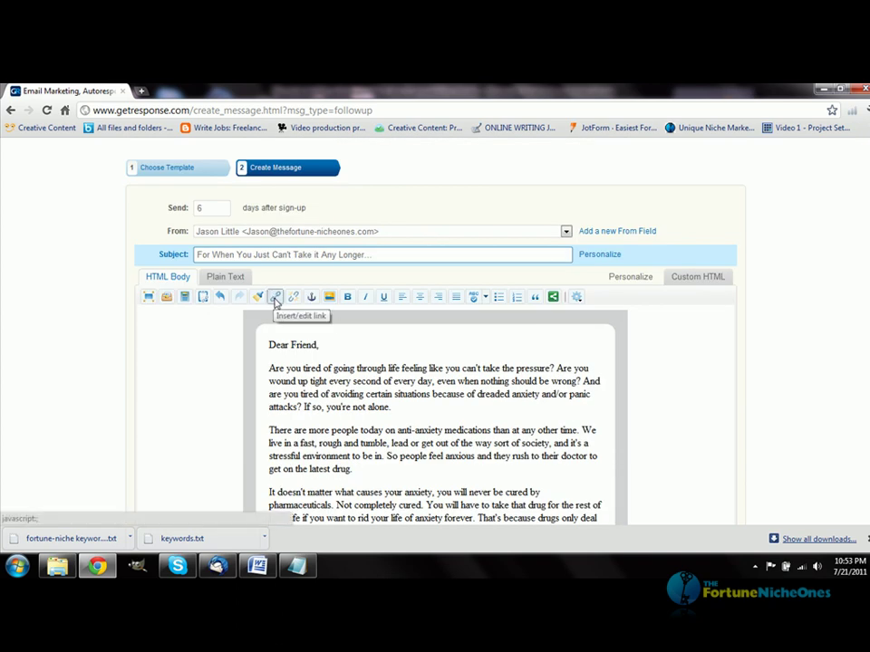
Link the words 'my website' to the nicheones.co web address.
left_click(275, 298)
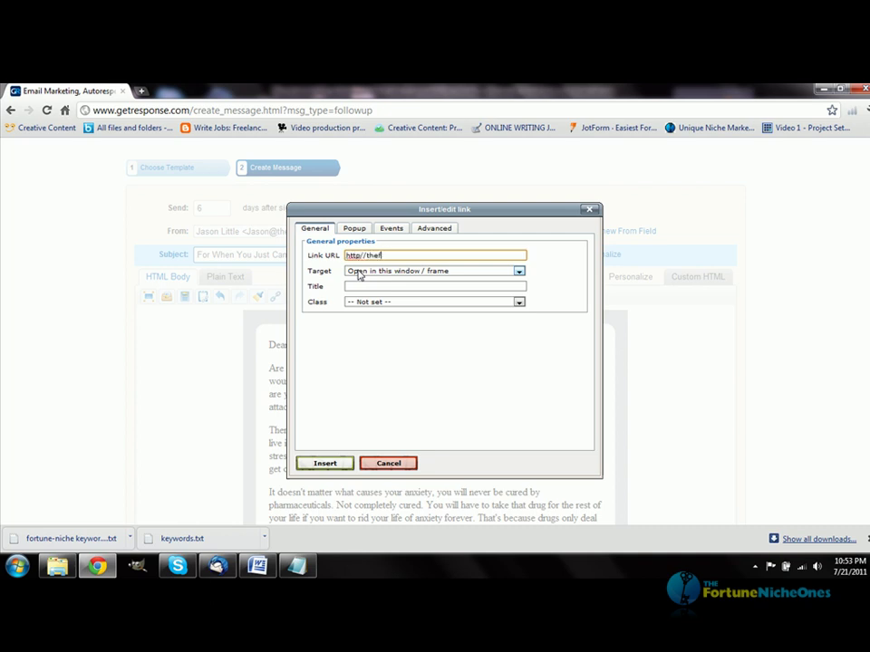
type("-nicheones.com")
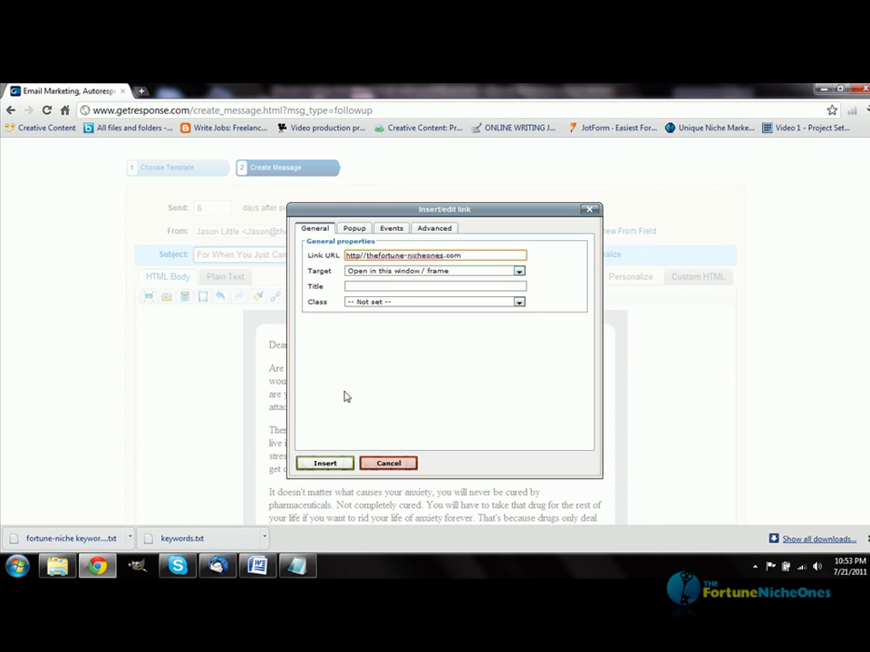
left_click(325, 463)
scroll(781, 427, "down", 5)
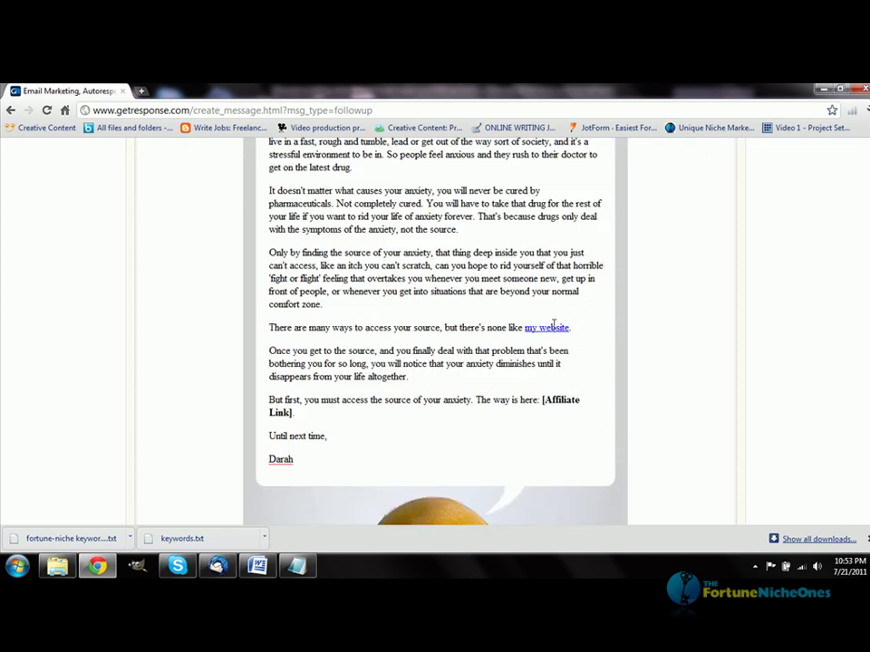
scroll(554, 324, "up", 6)
scroll(517, 407, "down", 4)
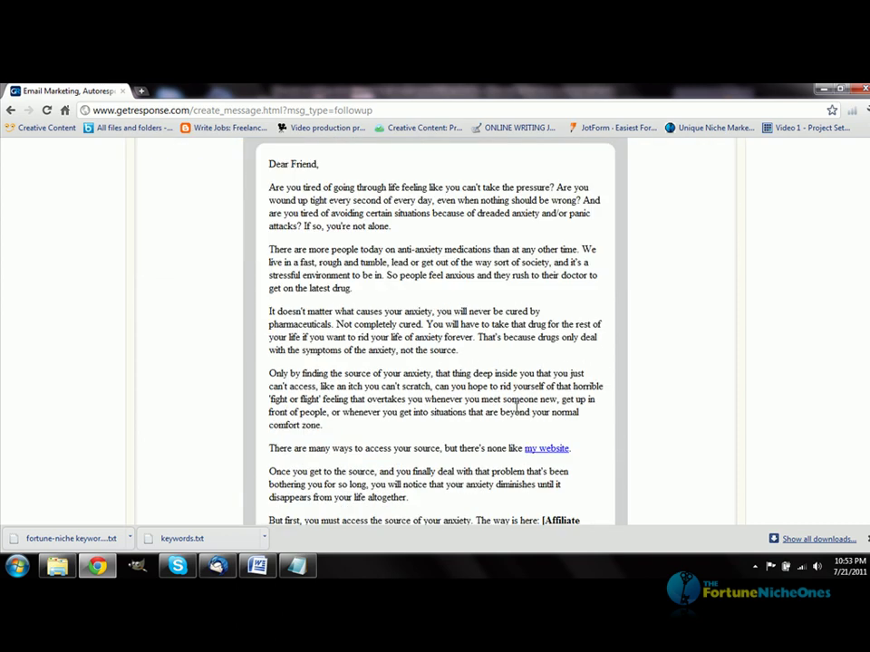
scroll(516, 409, "down", 2)
scroll(412, 386, "up", 4)
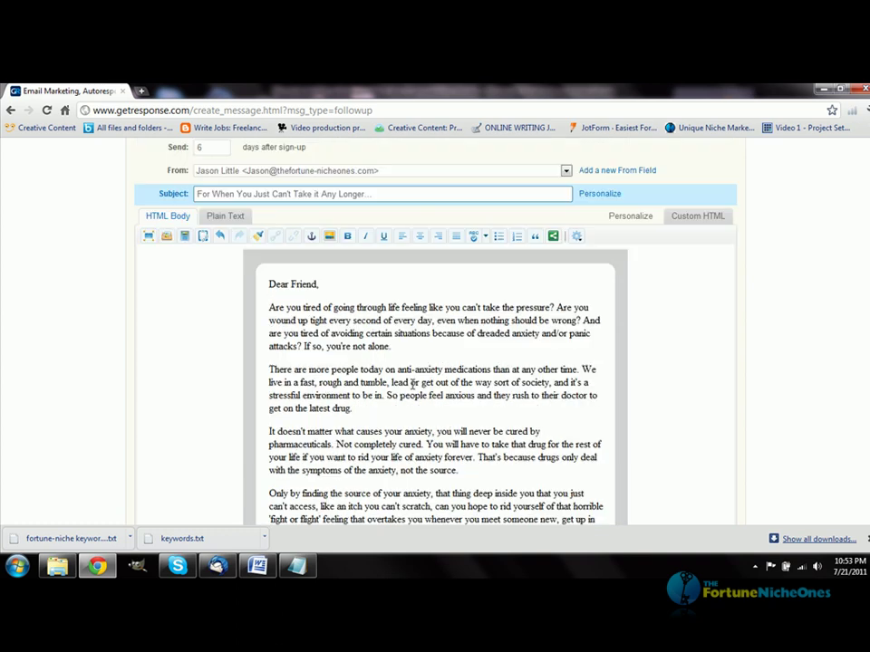
Switch to the plain-text version and cut the letter body out of the Notepad draft.
left_click(222, 217)
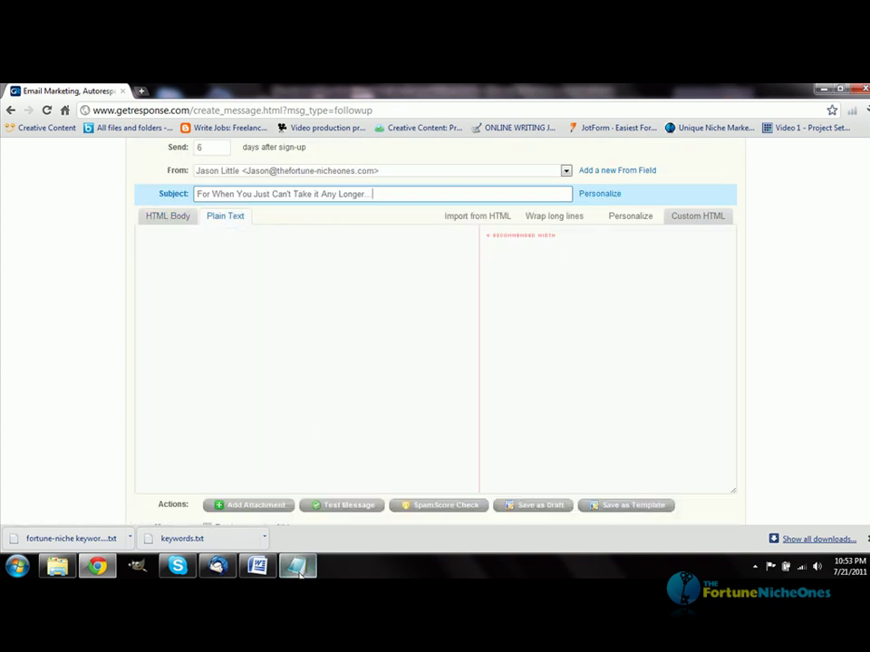
key("alt+Tab")
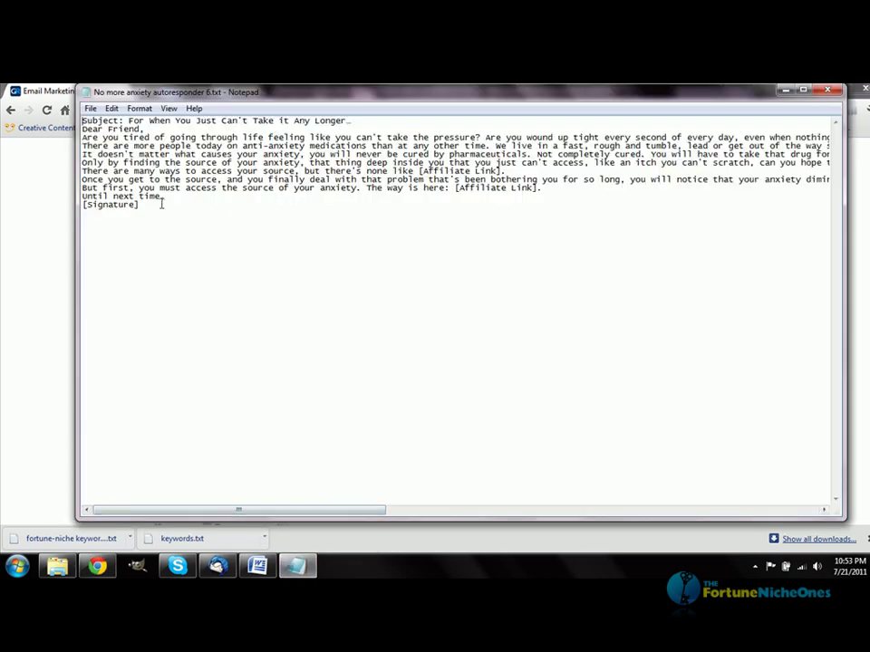
mouse_move(159, 204)
left_mouse_down()
mouse_move(74, 172)
mouse_move(70, 137)
mouse_move(48, 134)
left_mouse_up()
right_click(120, 154)
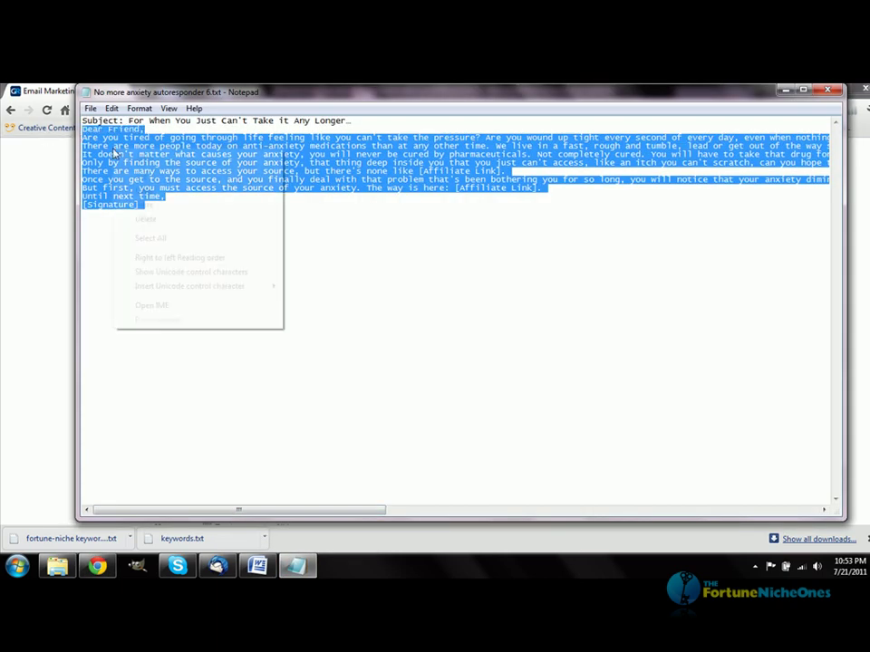
left_click(142, 177)
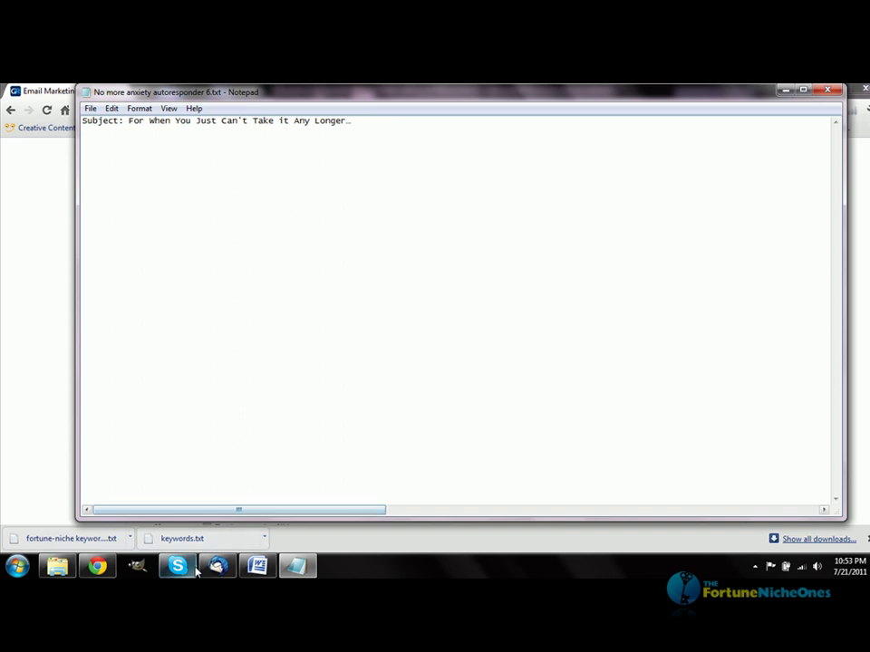
Paste the letter into the plain-text body and wrap long lines at the recommended width.
left_click(100, 568)
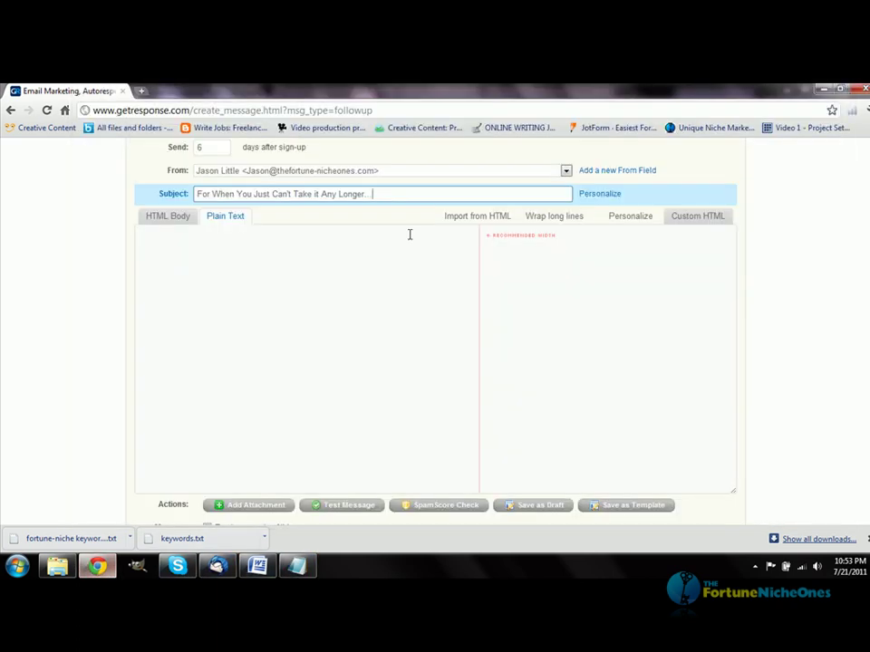
right_click(184, 262)
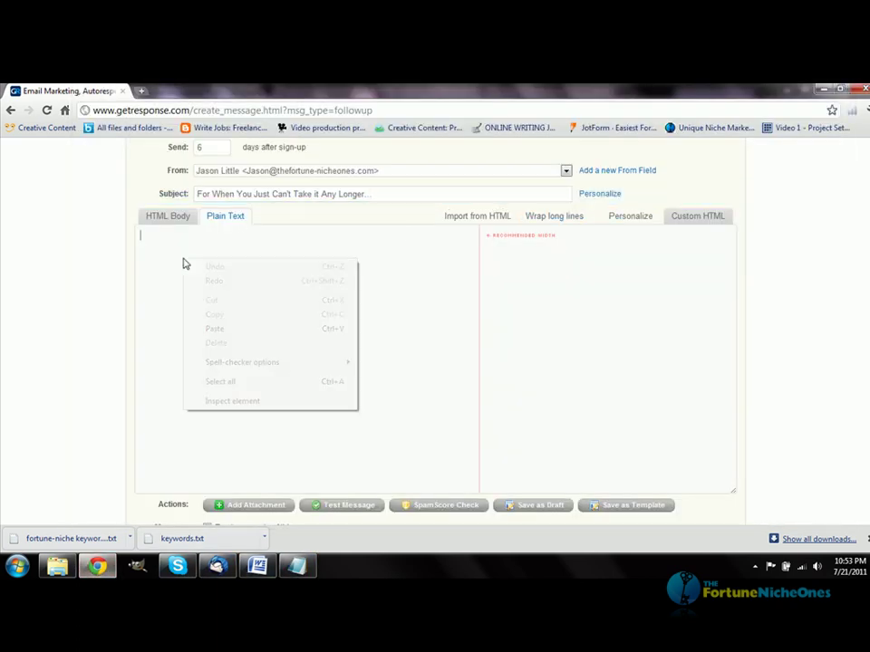
left_click(214, 329)
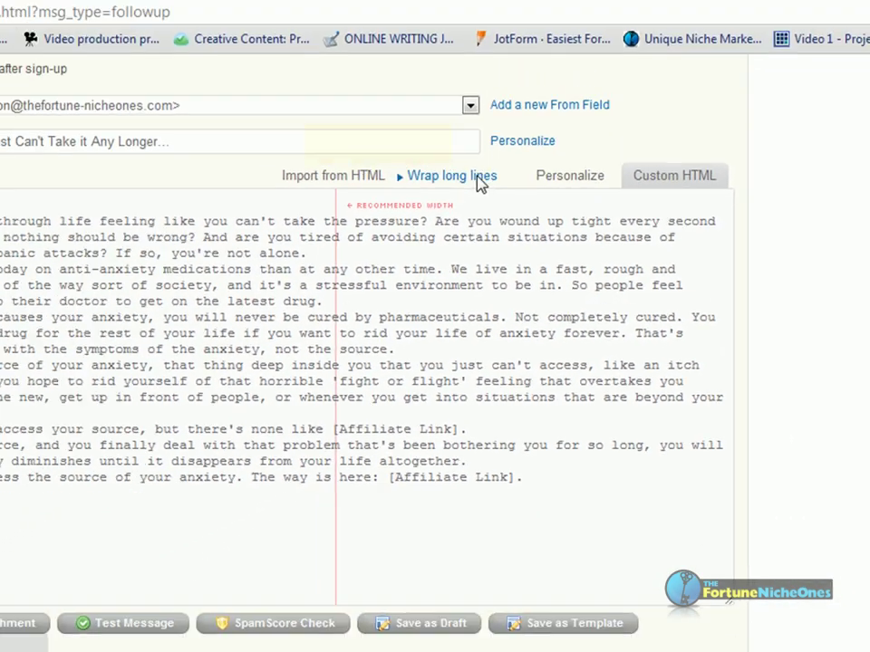
left_click(417, 145)
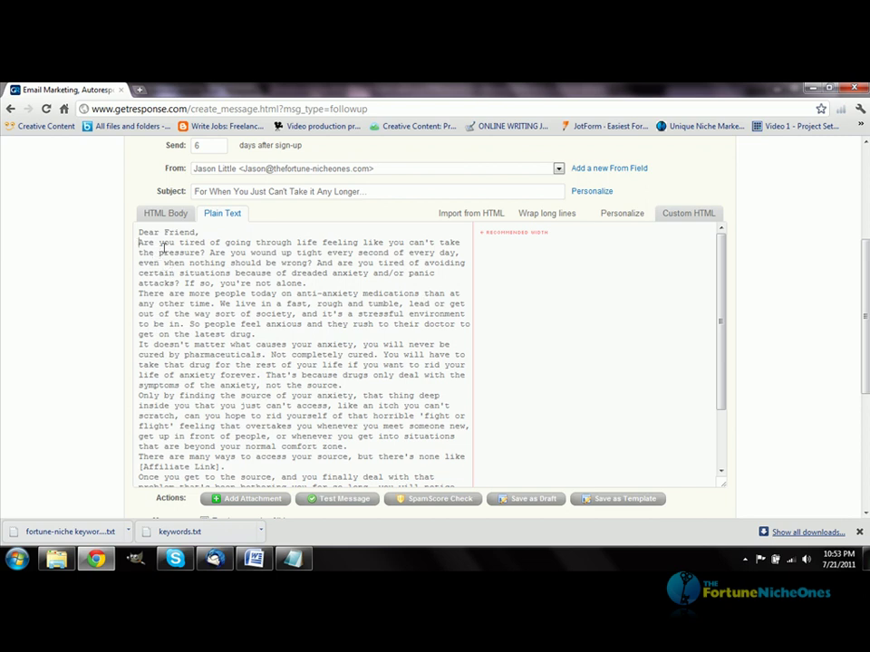
Insert blank lines between the paragraphs, from 'Dear Friend,' down to 'Until next time,'.
key("Return")
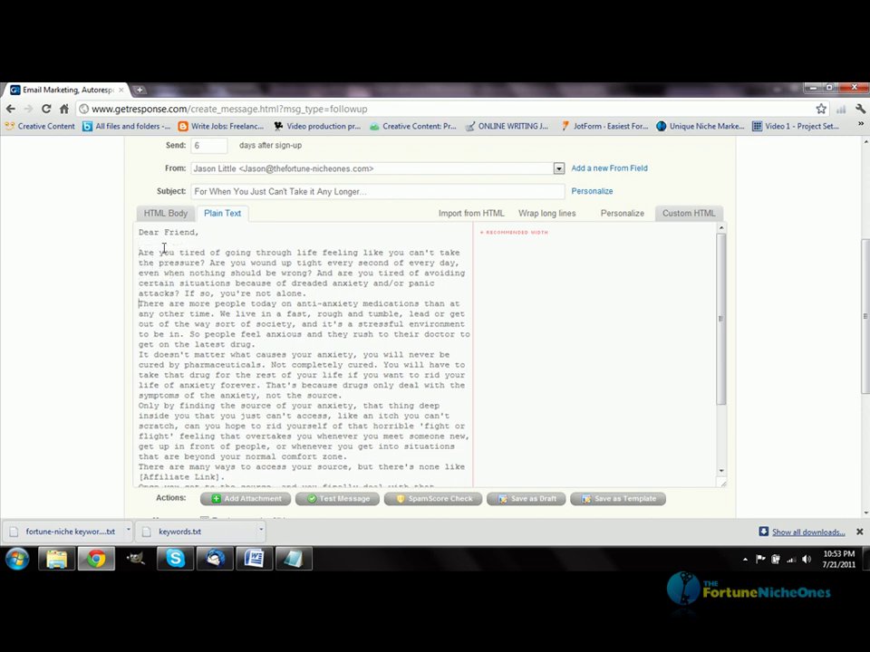
key("Down")
key("Down")
key("Down")
key("Down")
key("Down")
key("Return")
key("Down")
key("Down")
key("Down")
key("Down")
key("Down")
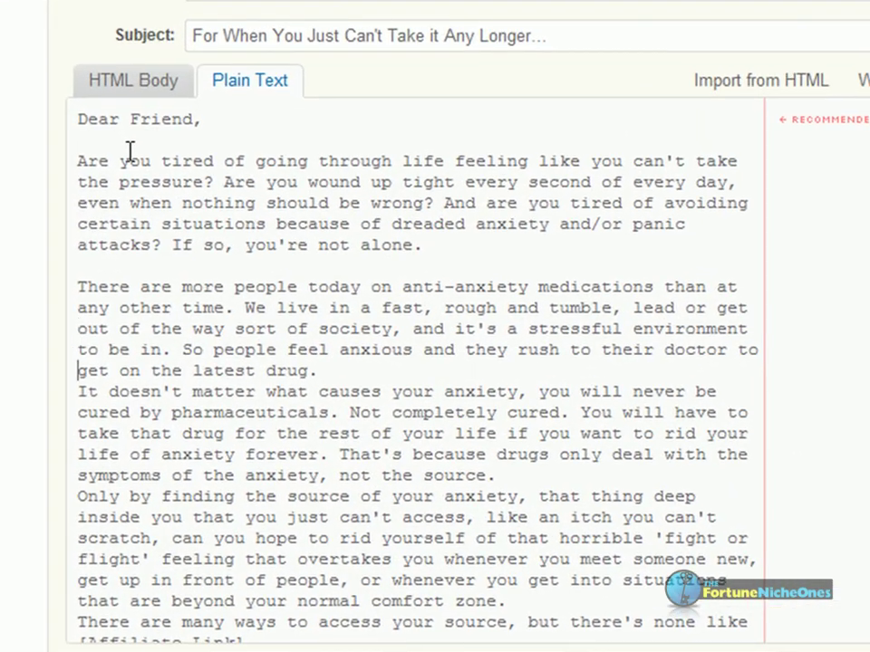
key("Return")
key("Down")
key("Down")
key("Down")
key("Down")
key("Down")
key("Return")
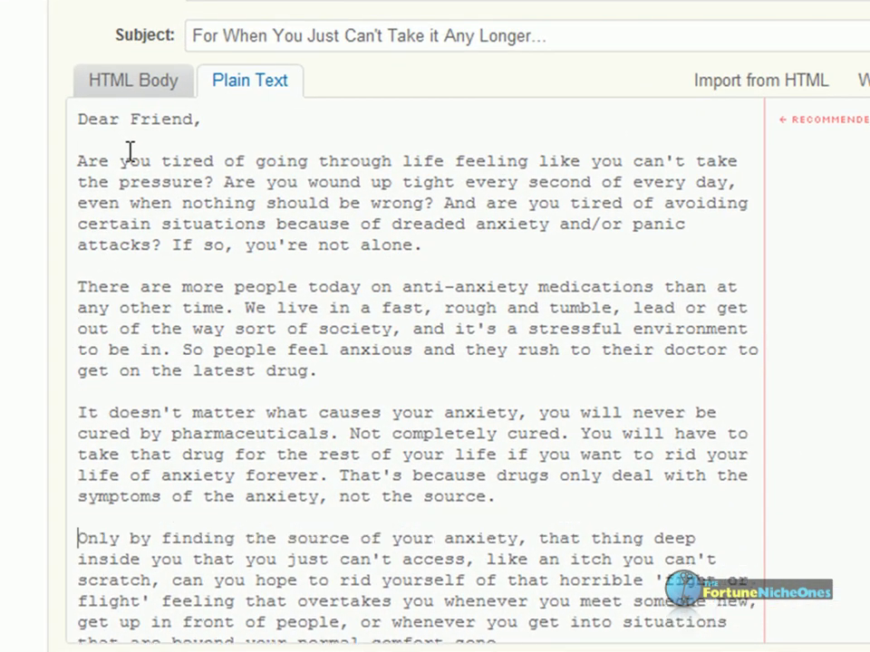
key("Down")
key("Down")
key("Down")
key("Down")
key("Down")
key("Down")
key("Down")
key("Down")
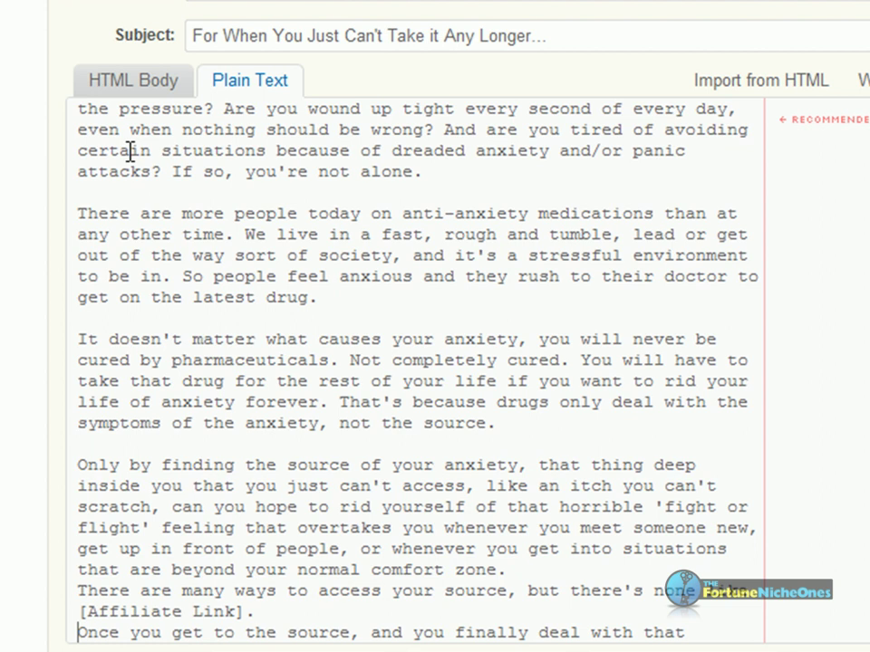
key("Return")
key("Down")
key("Down")
key("Down")
key("Down")
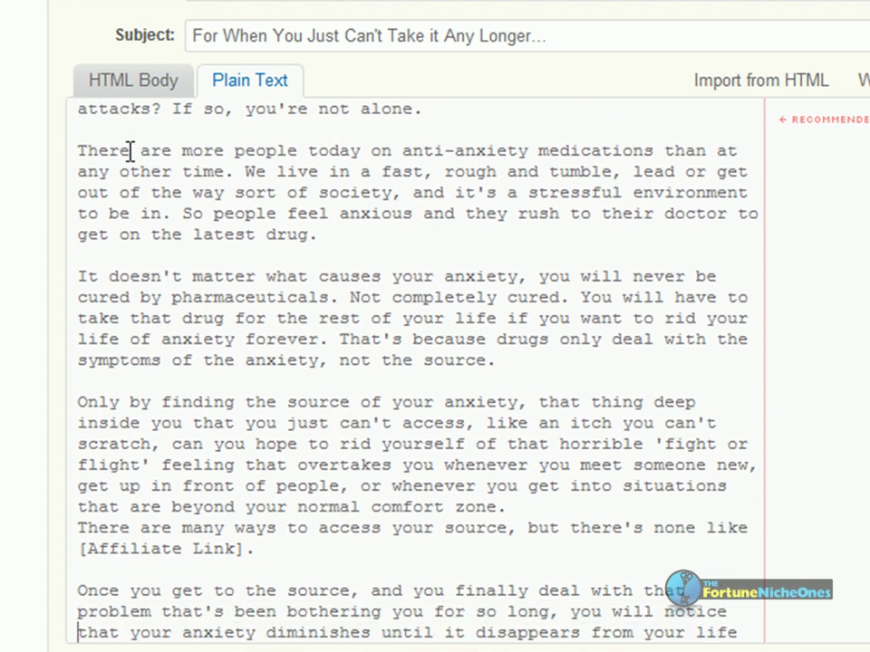
key("Return")
key("Down")
key("Down")
key("Down")
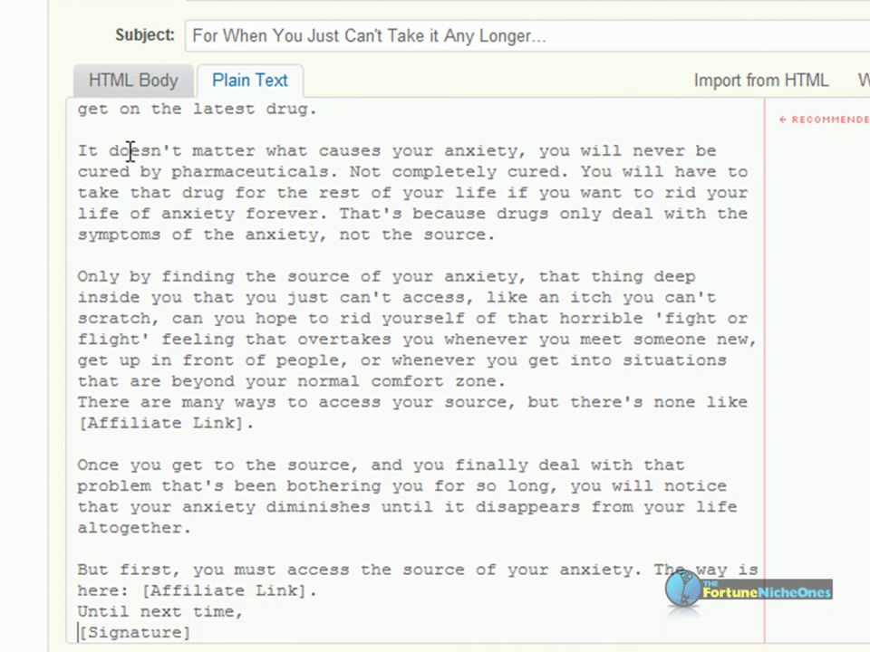
key("Up")
key("Return")
key("Down")
key("Down")
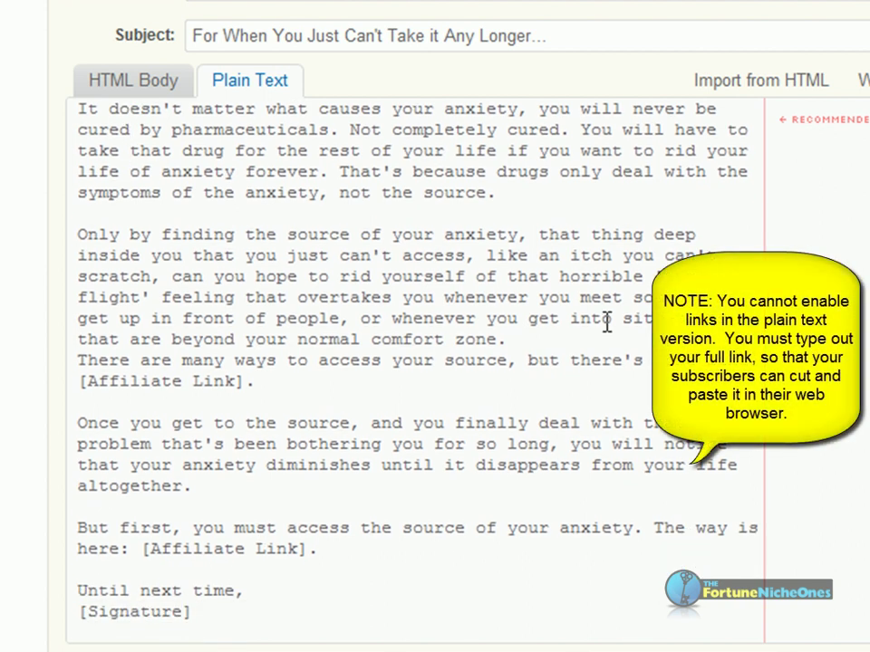
From the HTML Body view, send a test message to the account's own address.
scroll(580, 362, "up", 10)
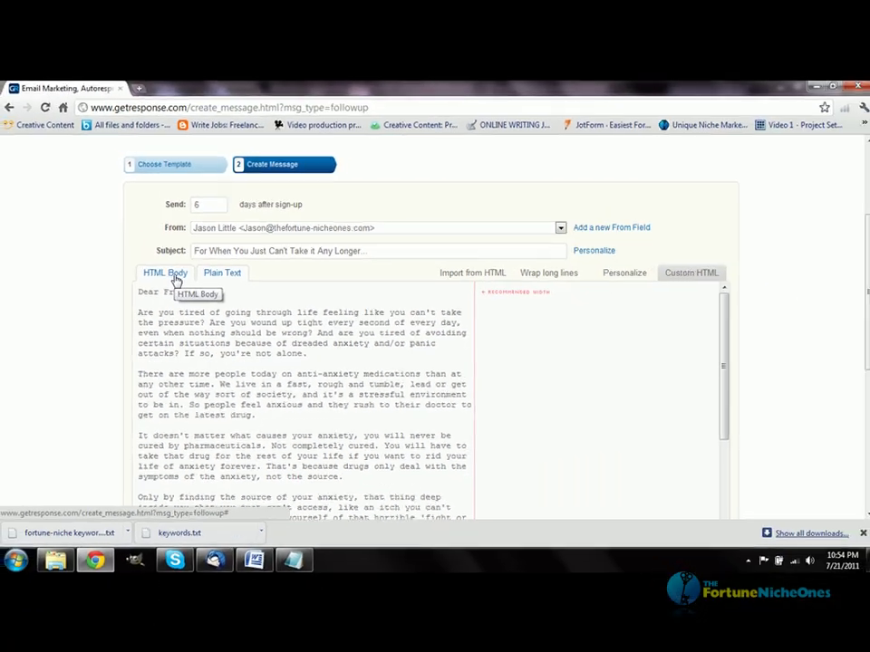
left_click(141, 206)
scroll(443, 367, "down", 15)
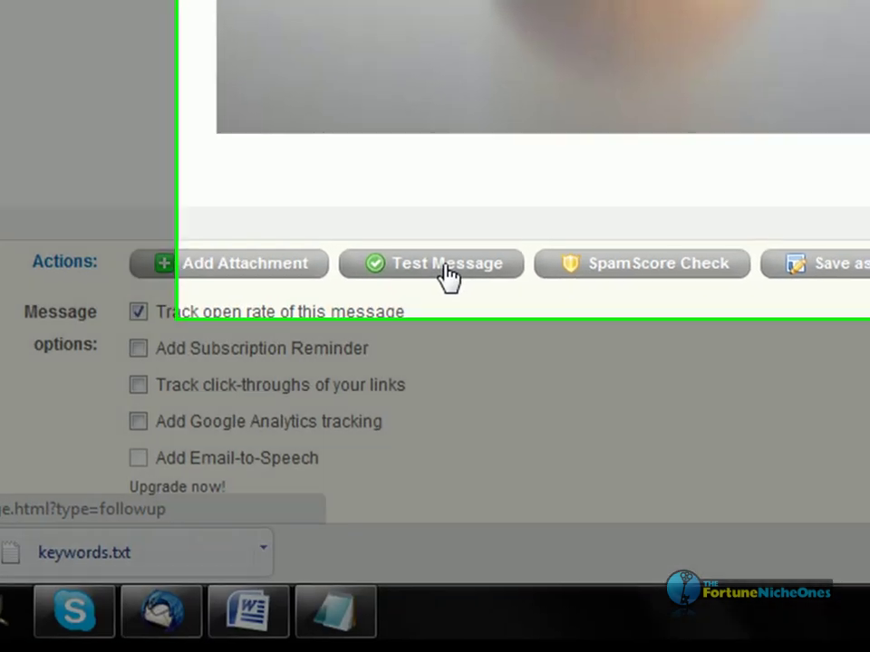
left_click(451, 263)
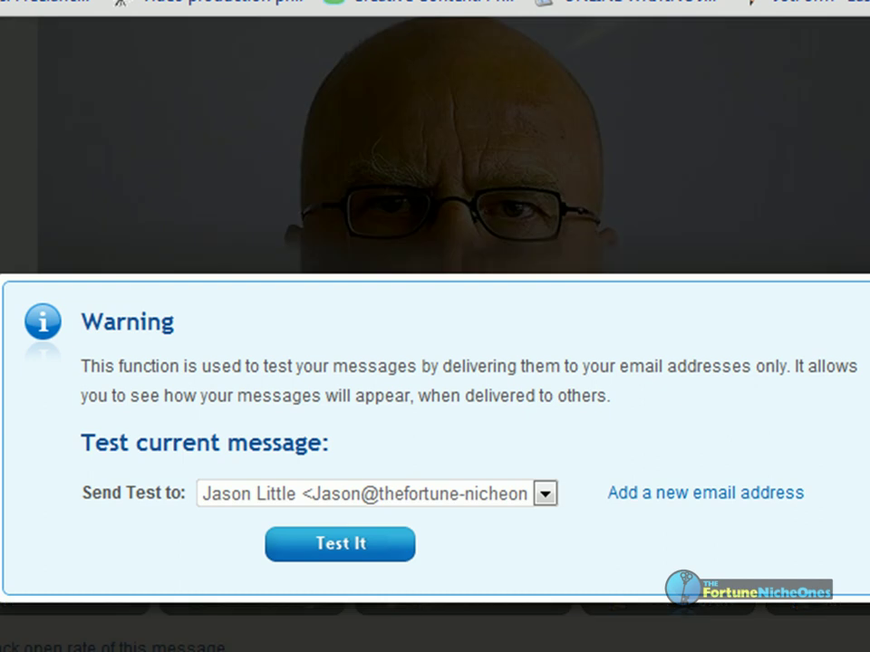
left_click(545, 495)
left_click(475, 497)
left_click(474, 499)
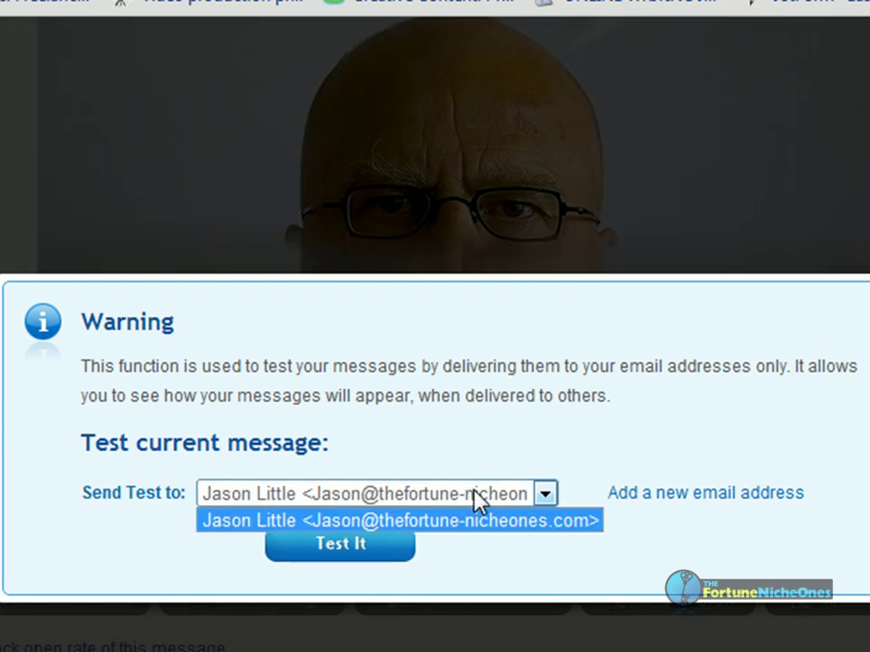
left_click(481, 520)
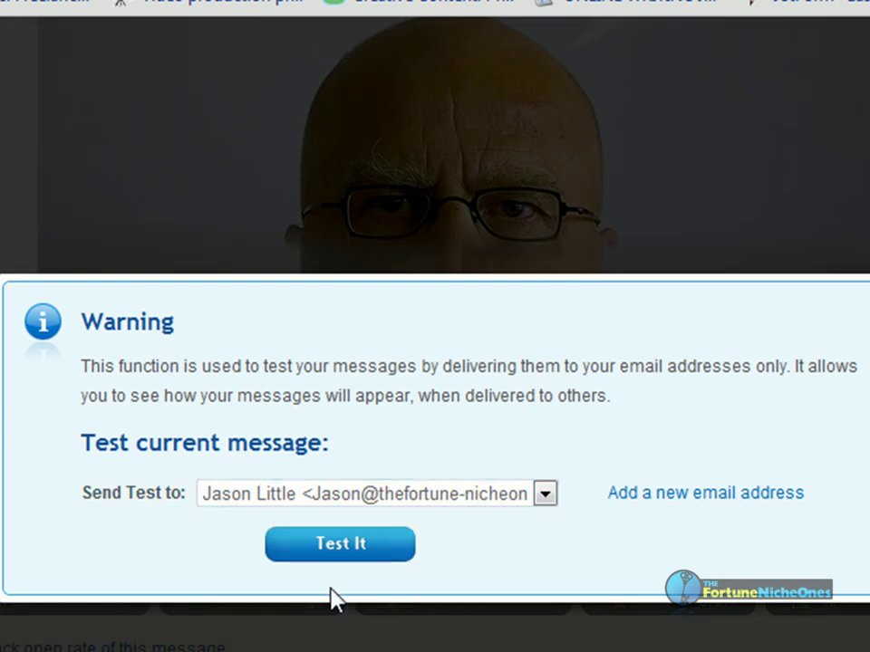
left_click(358, 542)
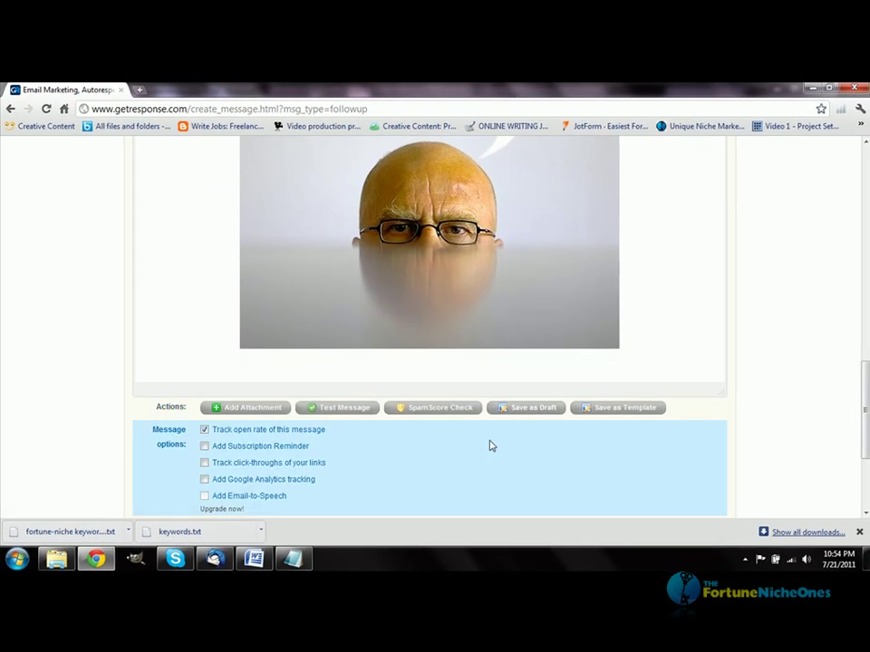
Save the 'For When You Just Can't Take it Any Longer…' follow-up message.
scroll(489, 444, "up", 5)
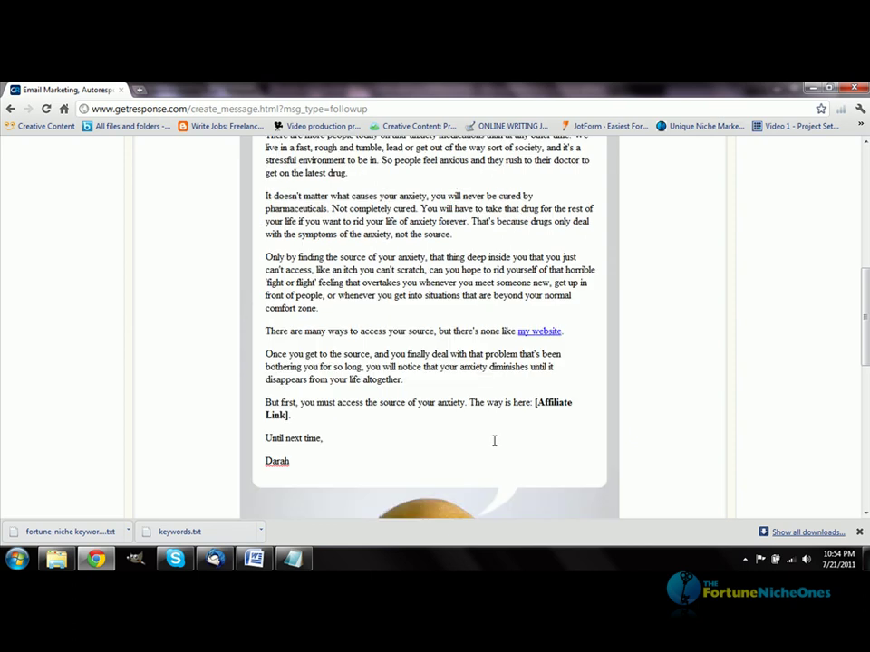
scroll(493, 440, "up", 4)
scroll(498, 443, "down", 6)
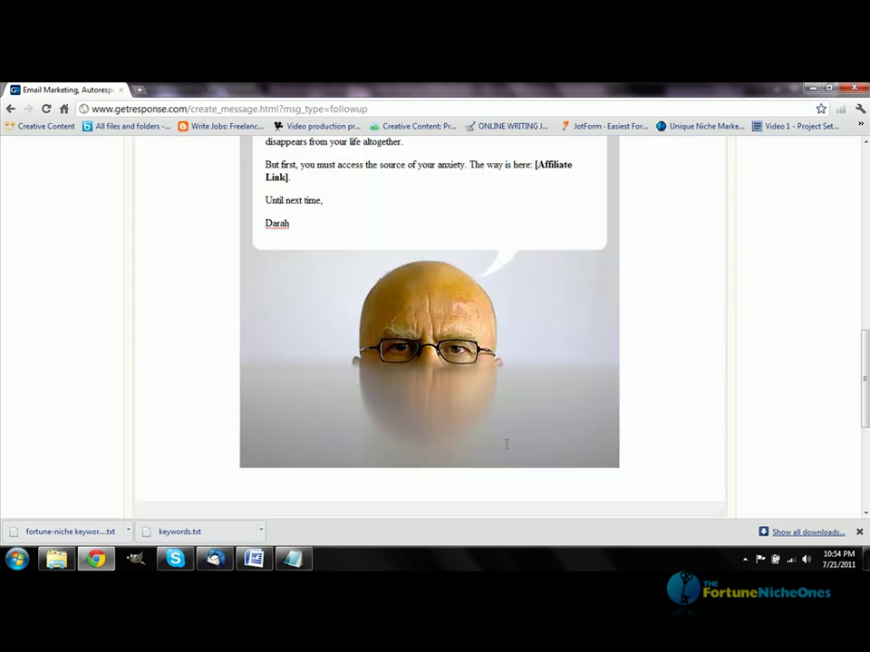
scroll(506, 444, "down", 5)
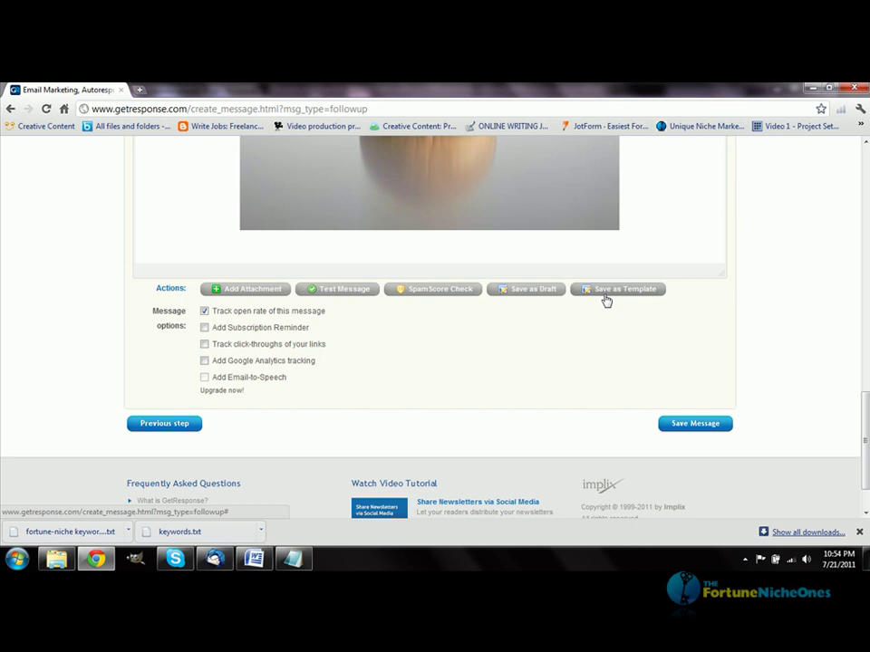
left_click(720, 428)
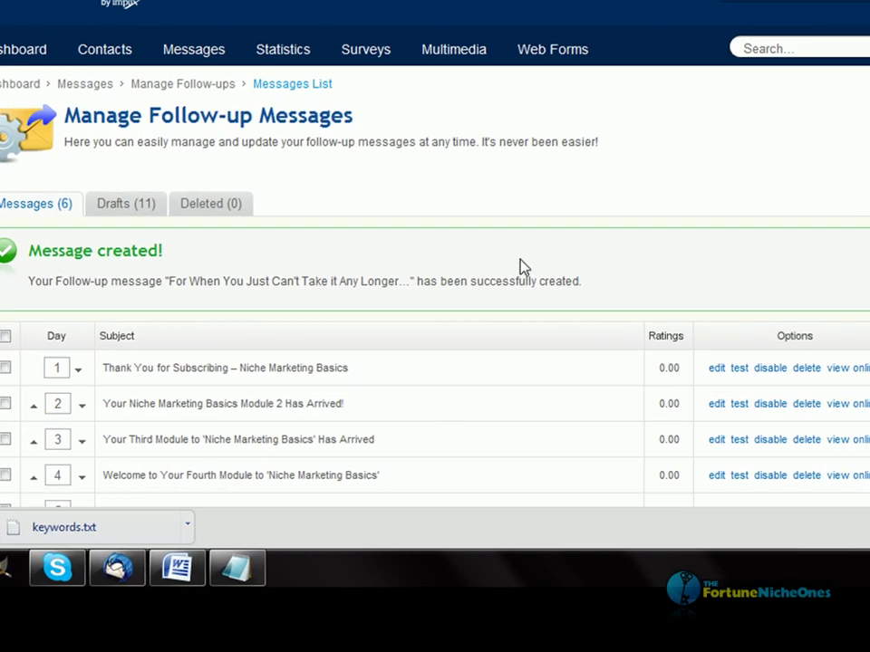
scroll(520, 270, "down", 2)
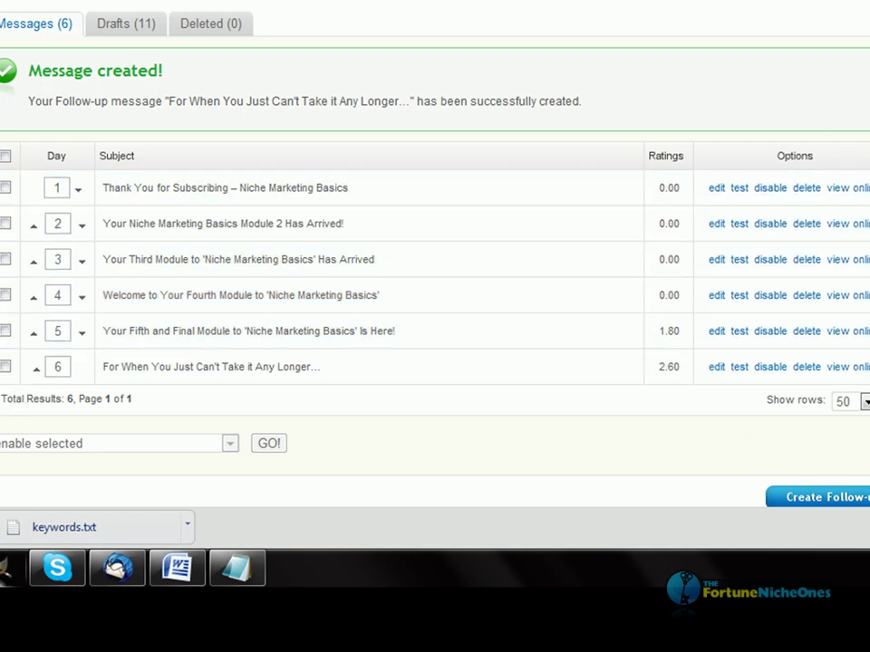
scroll(470, 406, "down", 2)
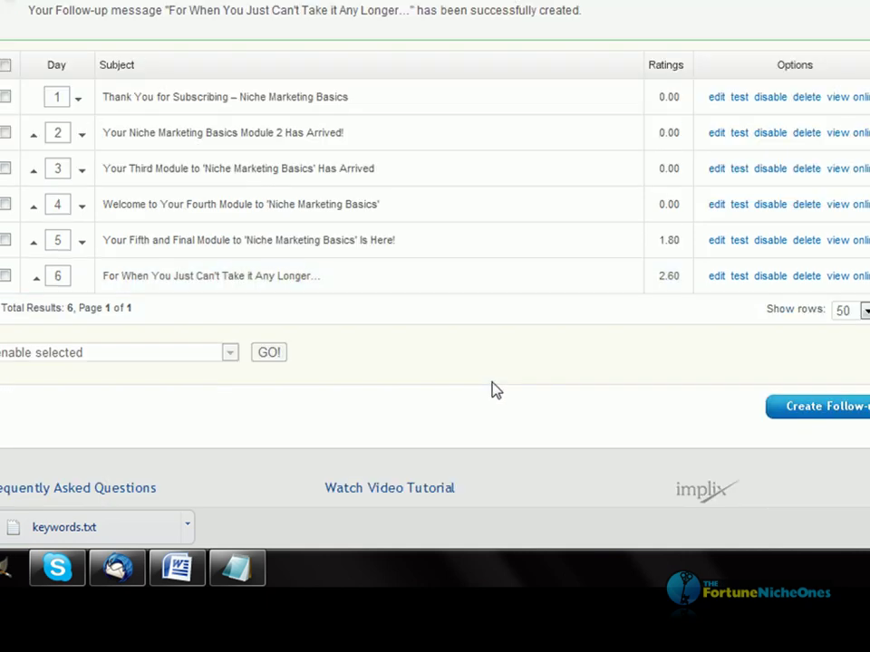
scroll(491, 390, "up", 5)
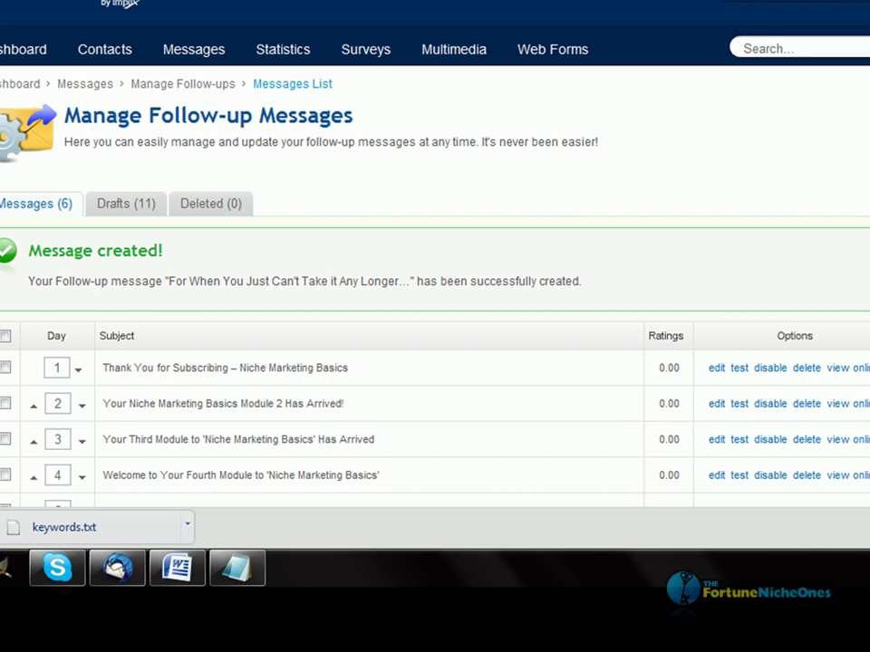
scroll(435, 272, "down", 4)
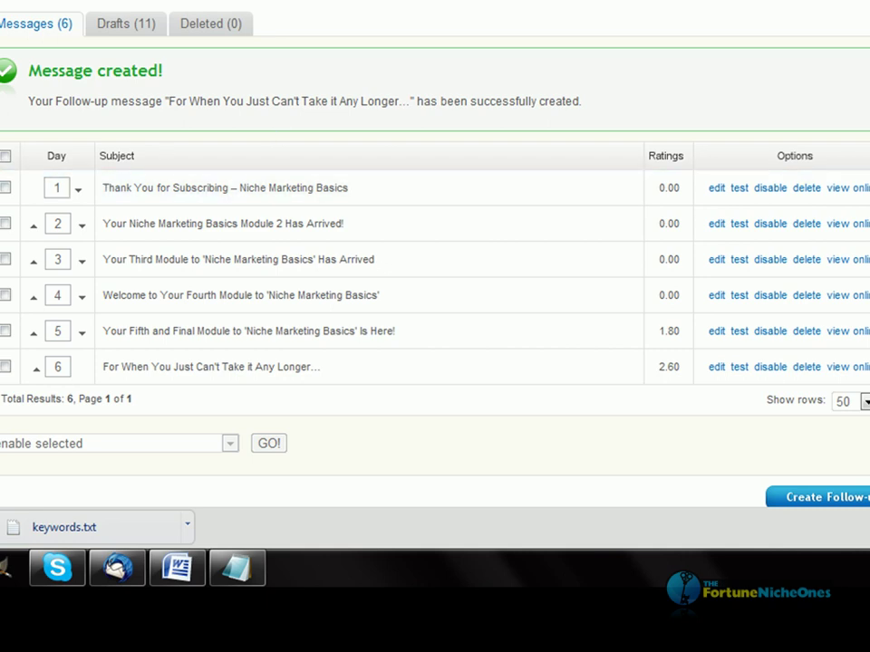
scroll(435, 272, "up", 4)
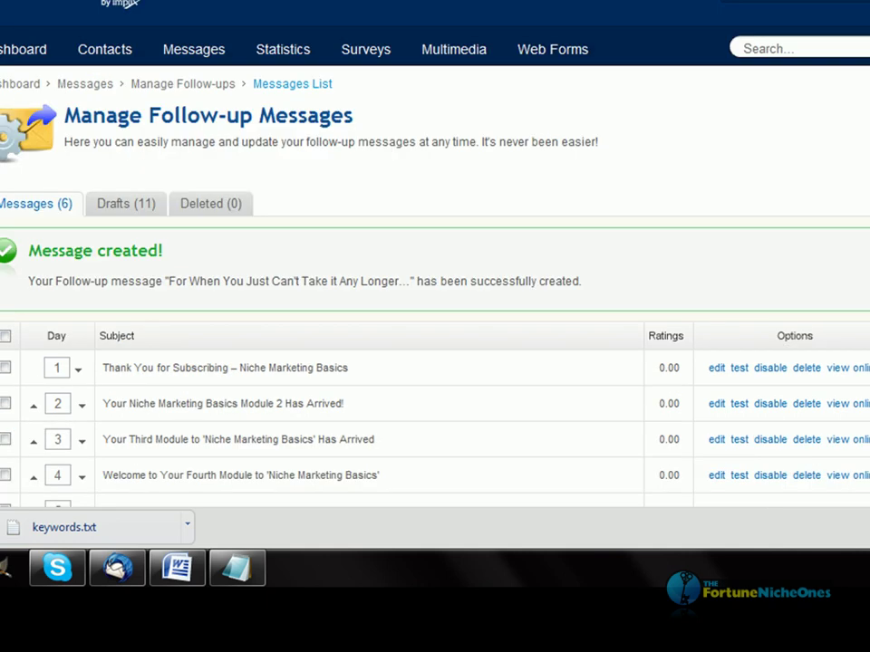